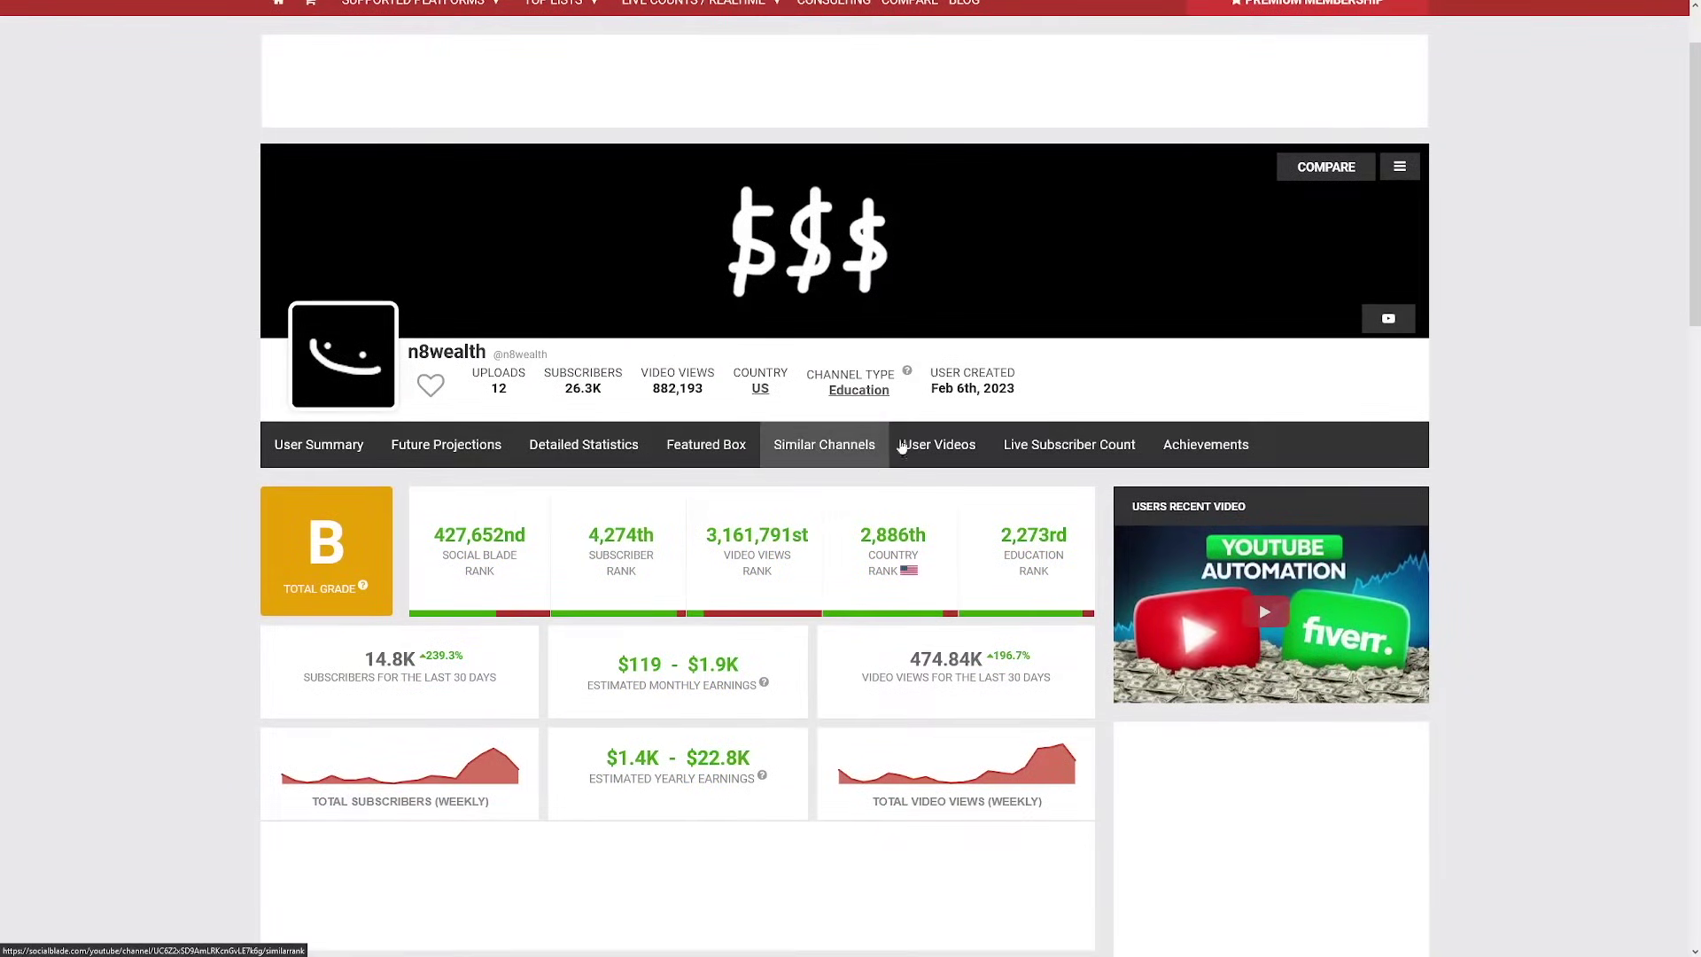
scroll(894, 429, "down", 1)
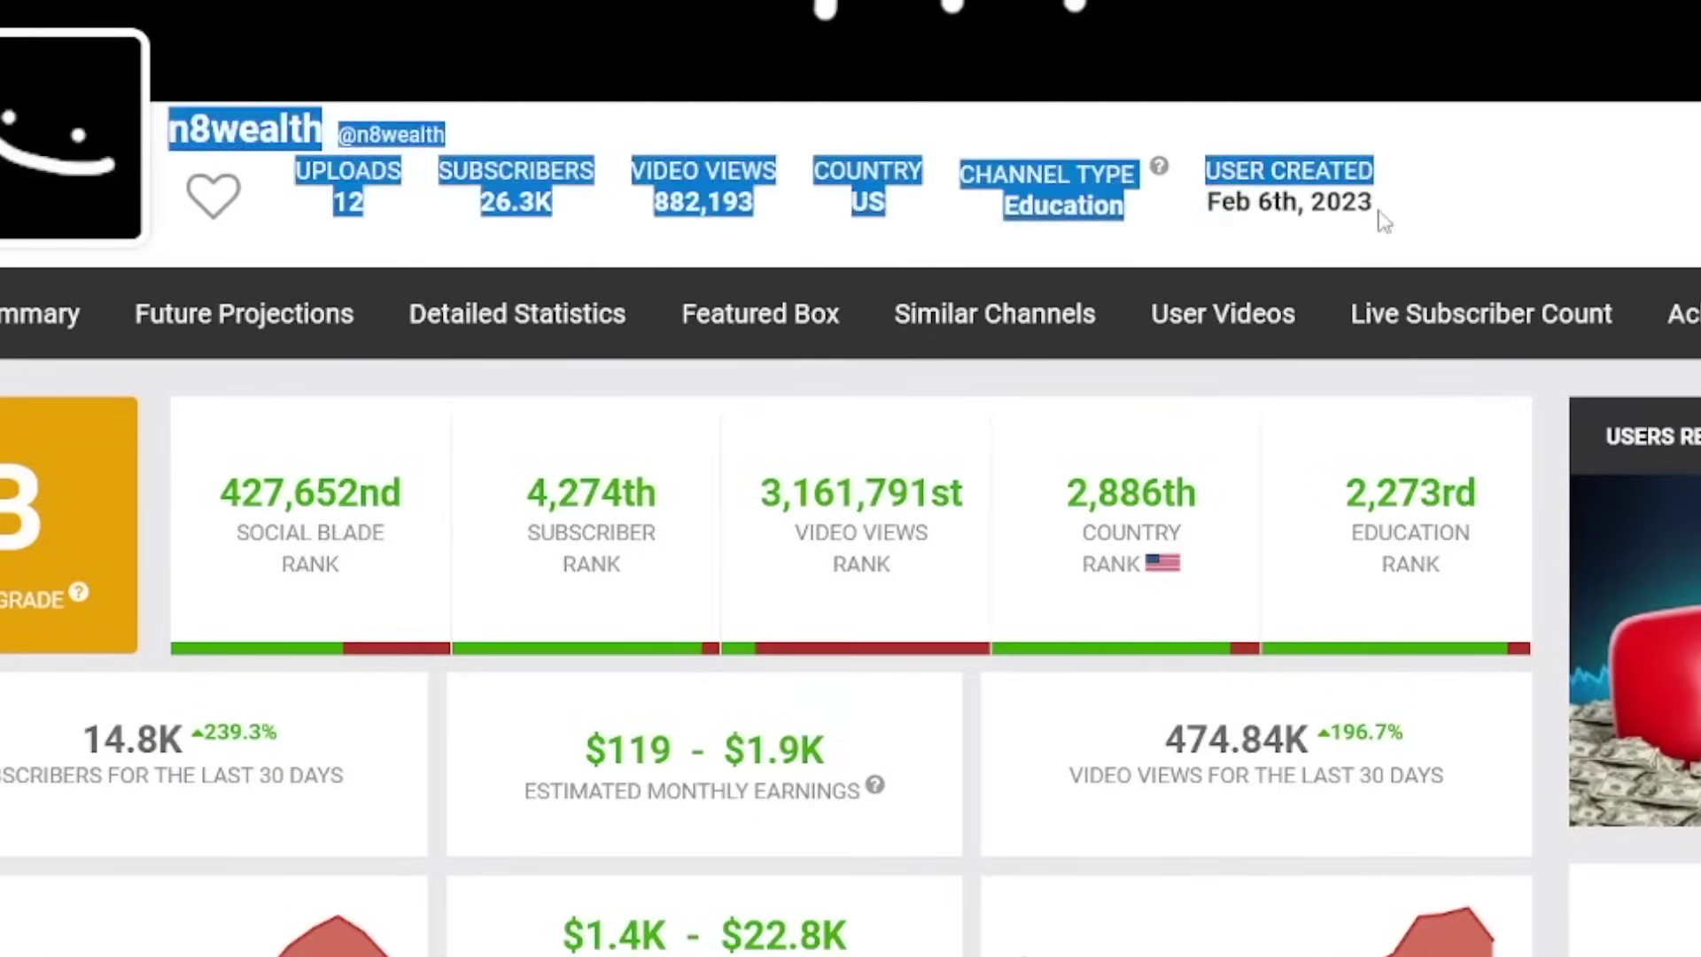
Step: Select n8wealth's header statistics text on its Social Blade page
left_click_drag(1317, 200, 1370, 223)
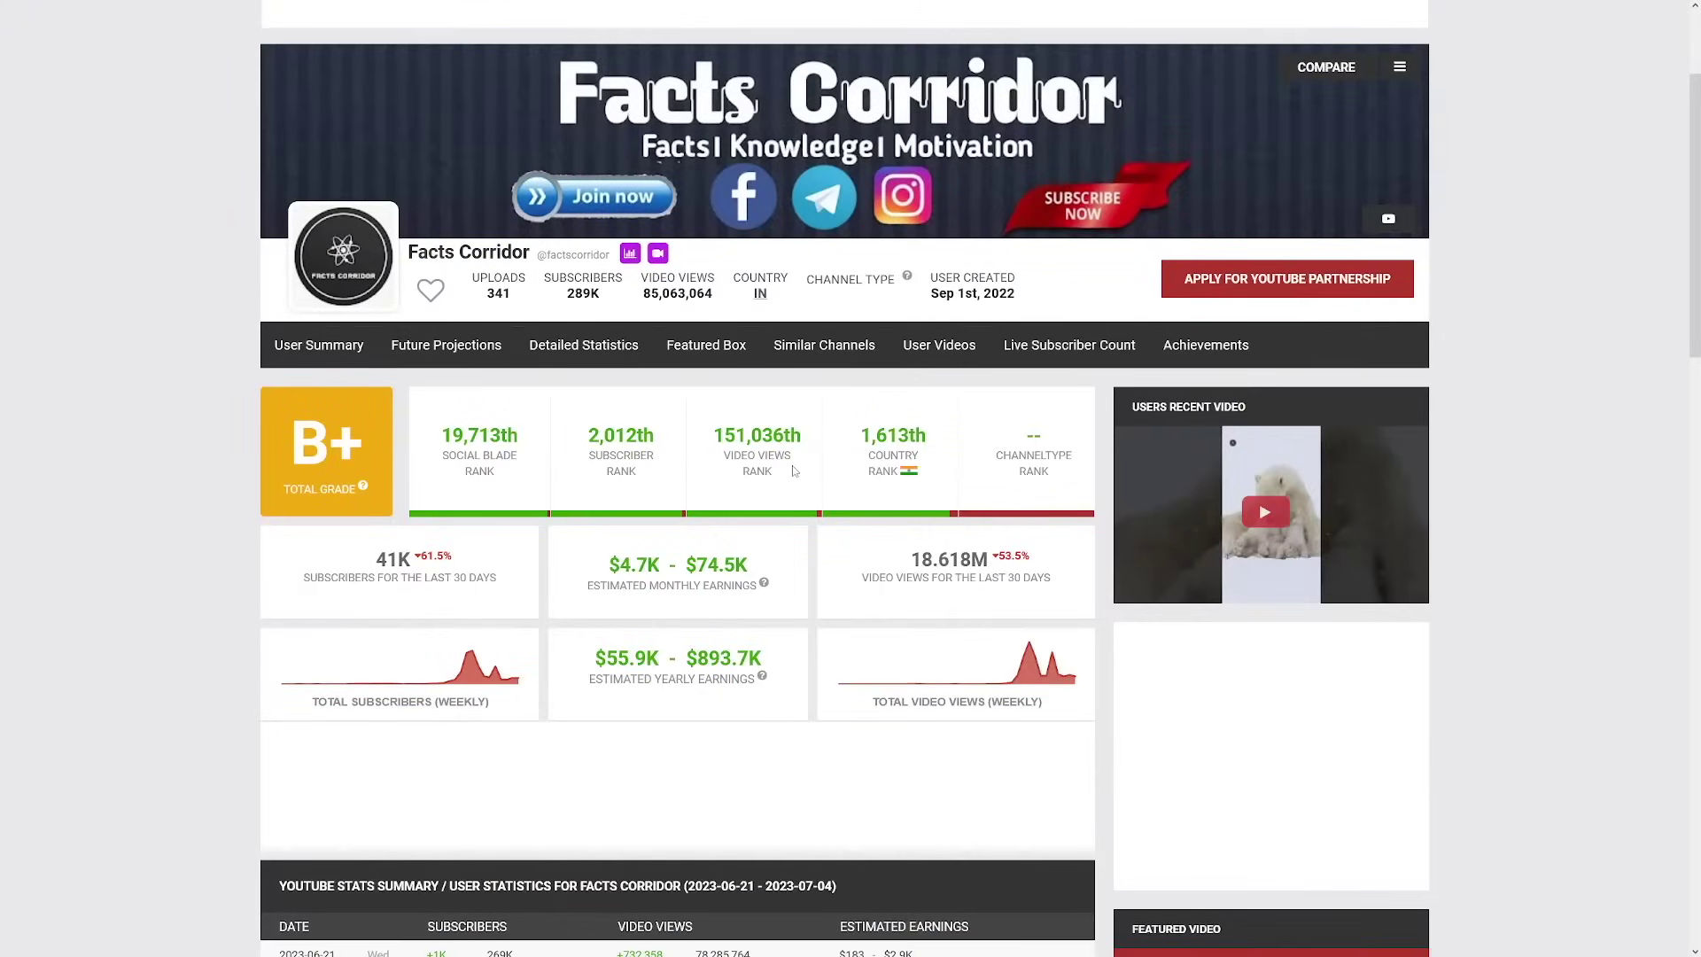
scroll(792, 465, "down", 2)
scroll(793, 467, "down", 1)
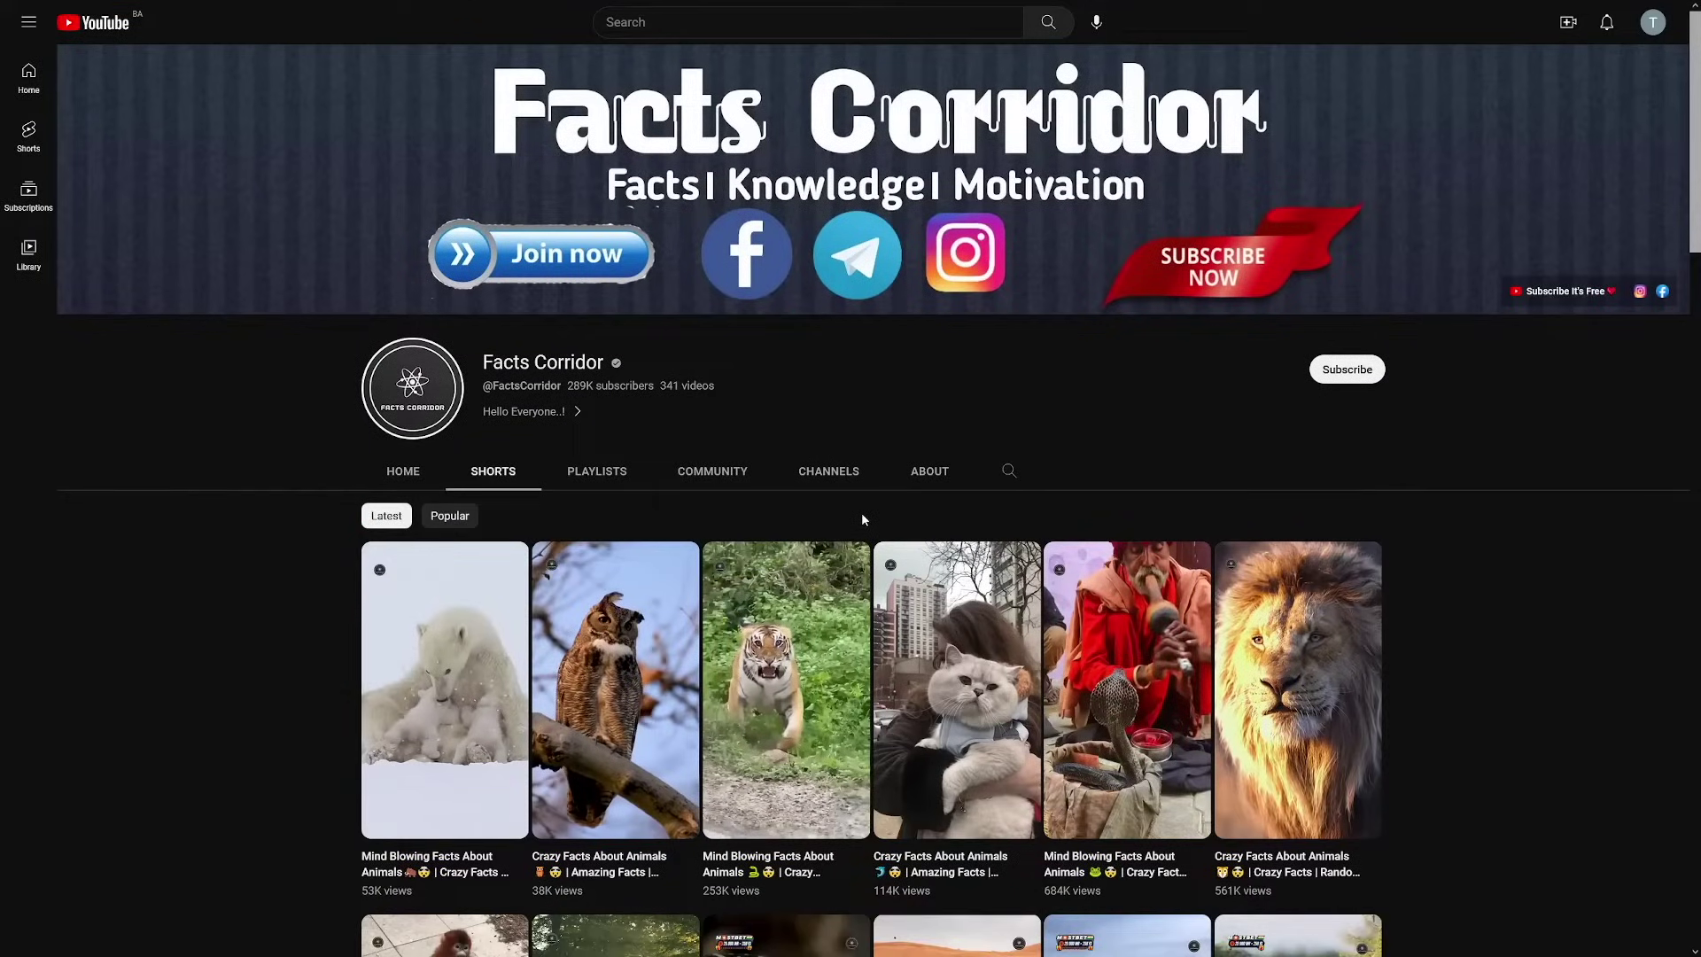
scroll(862, 518, "down", 1)
Step: Sort Facts Corridor's Shorts by Popular and open the top tiger 'Crazy Facts About Animals' Short
left_click(452, 432)
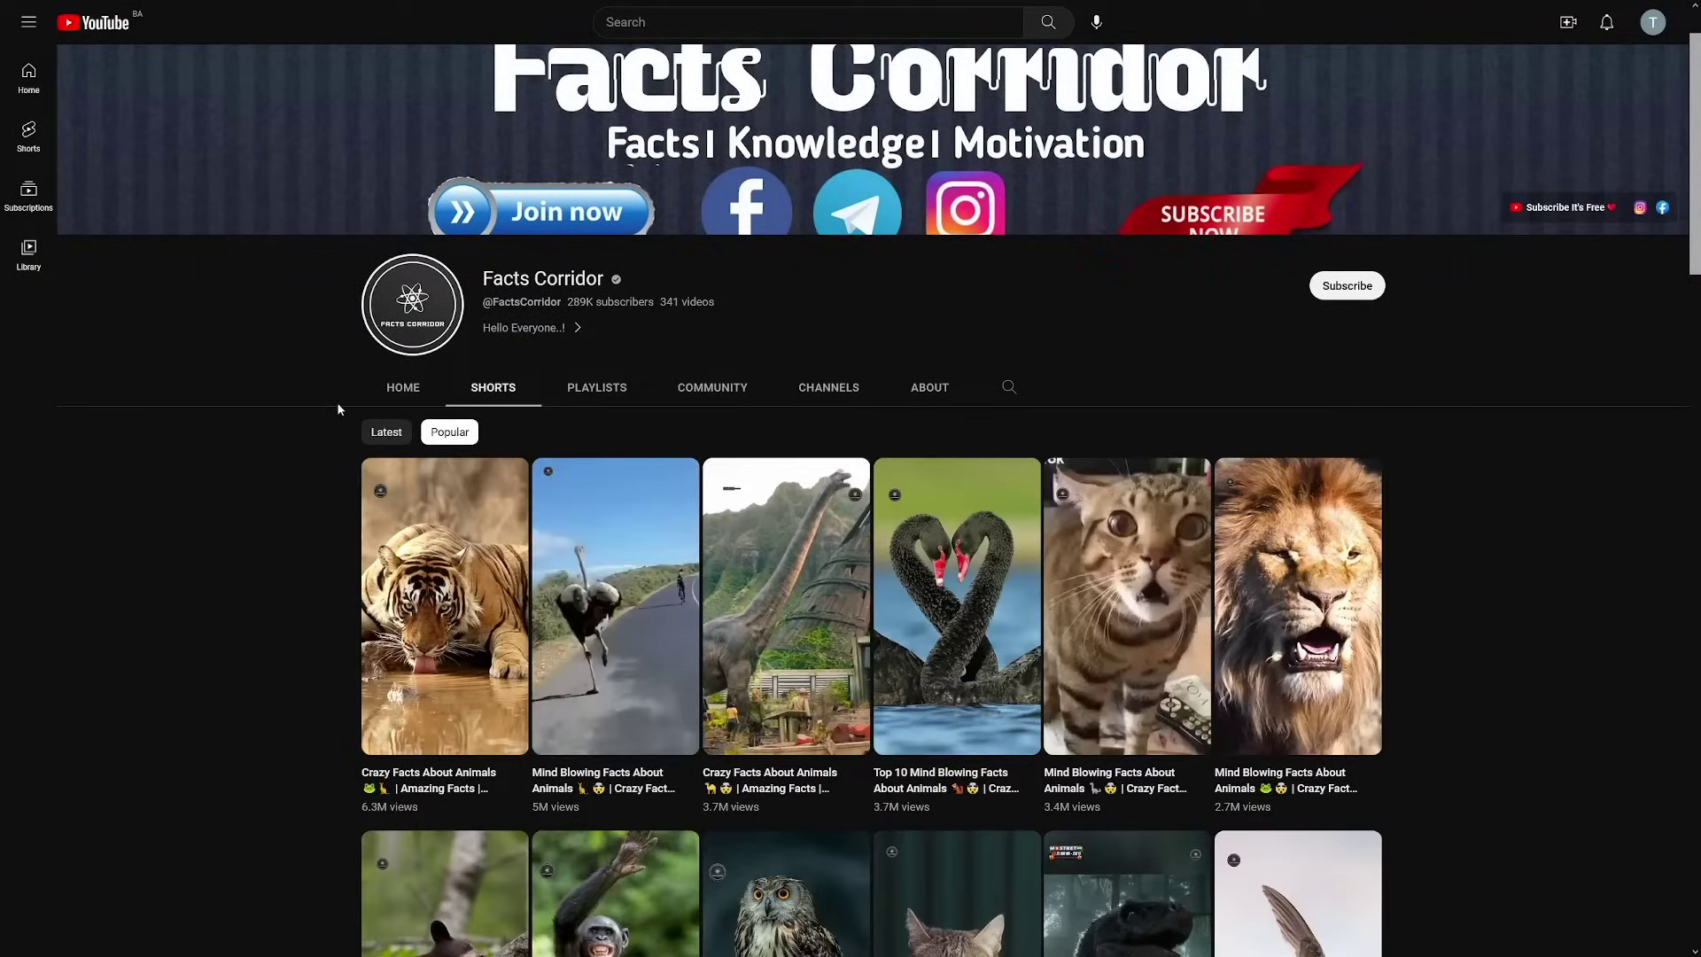
scroll(339, 410, "down", 2)
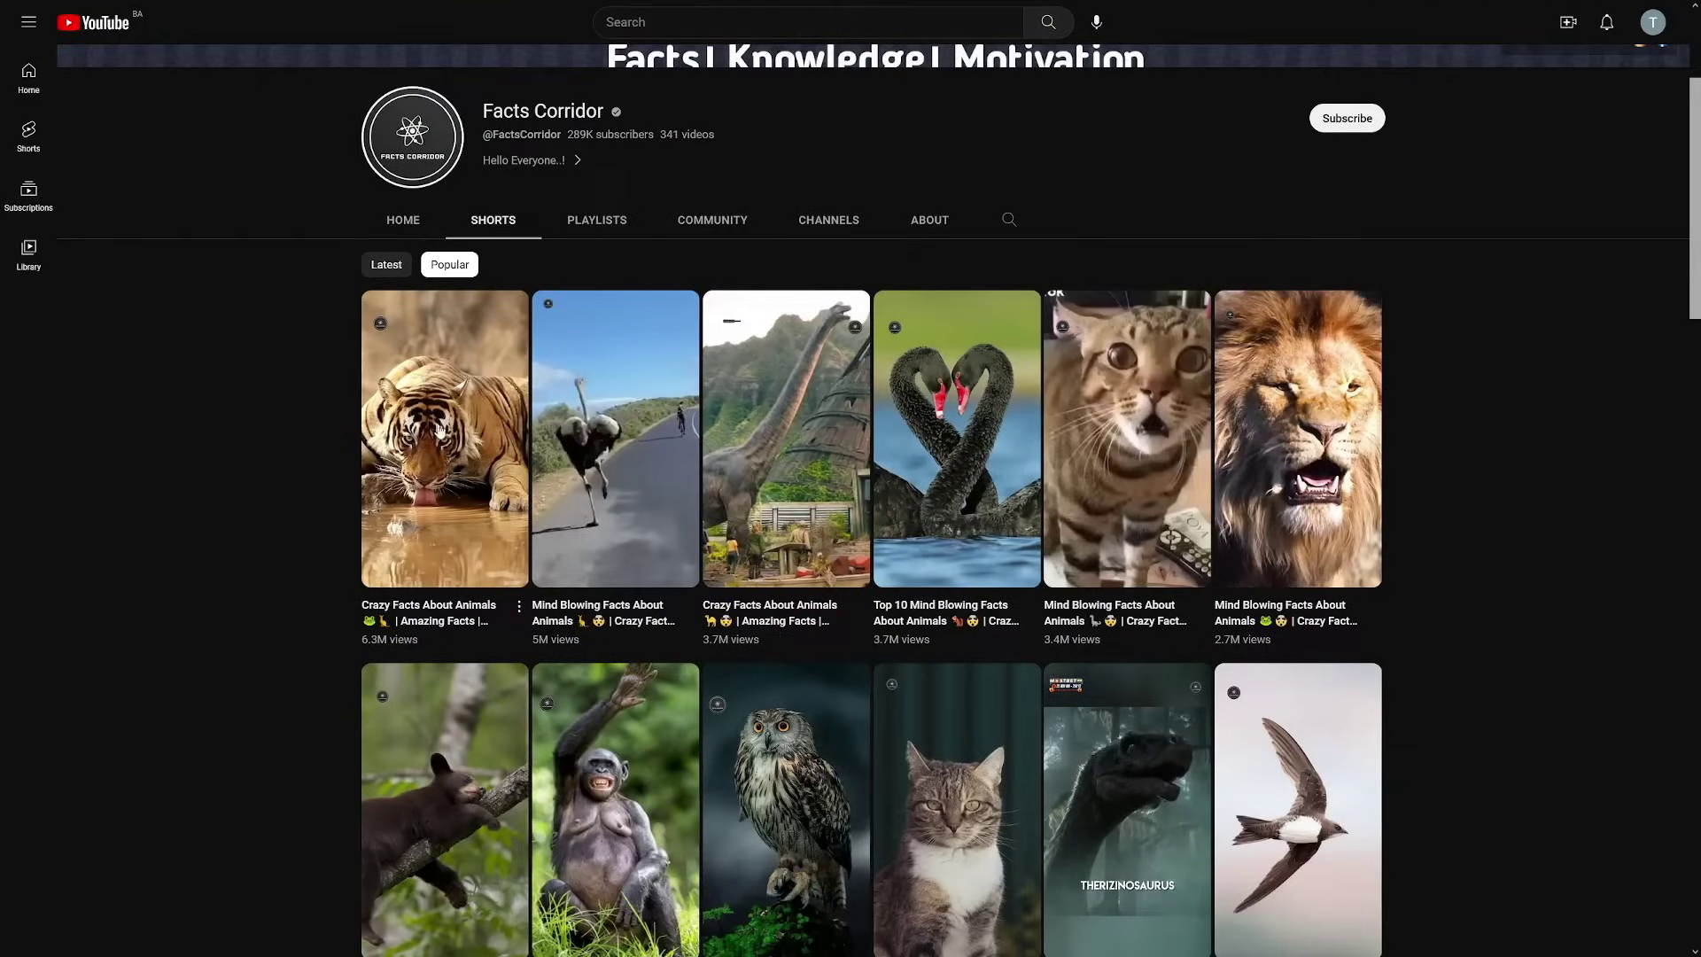
left_click(448, 388)
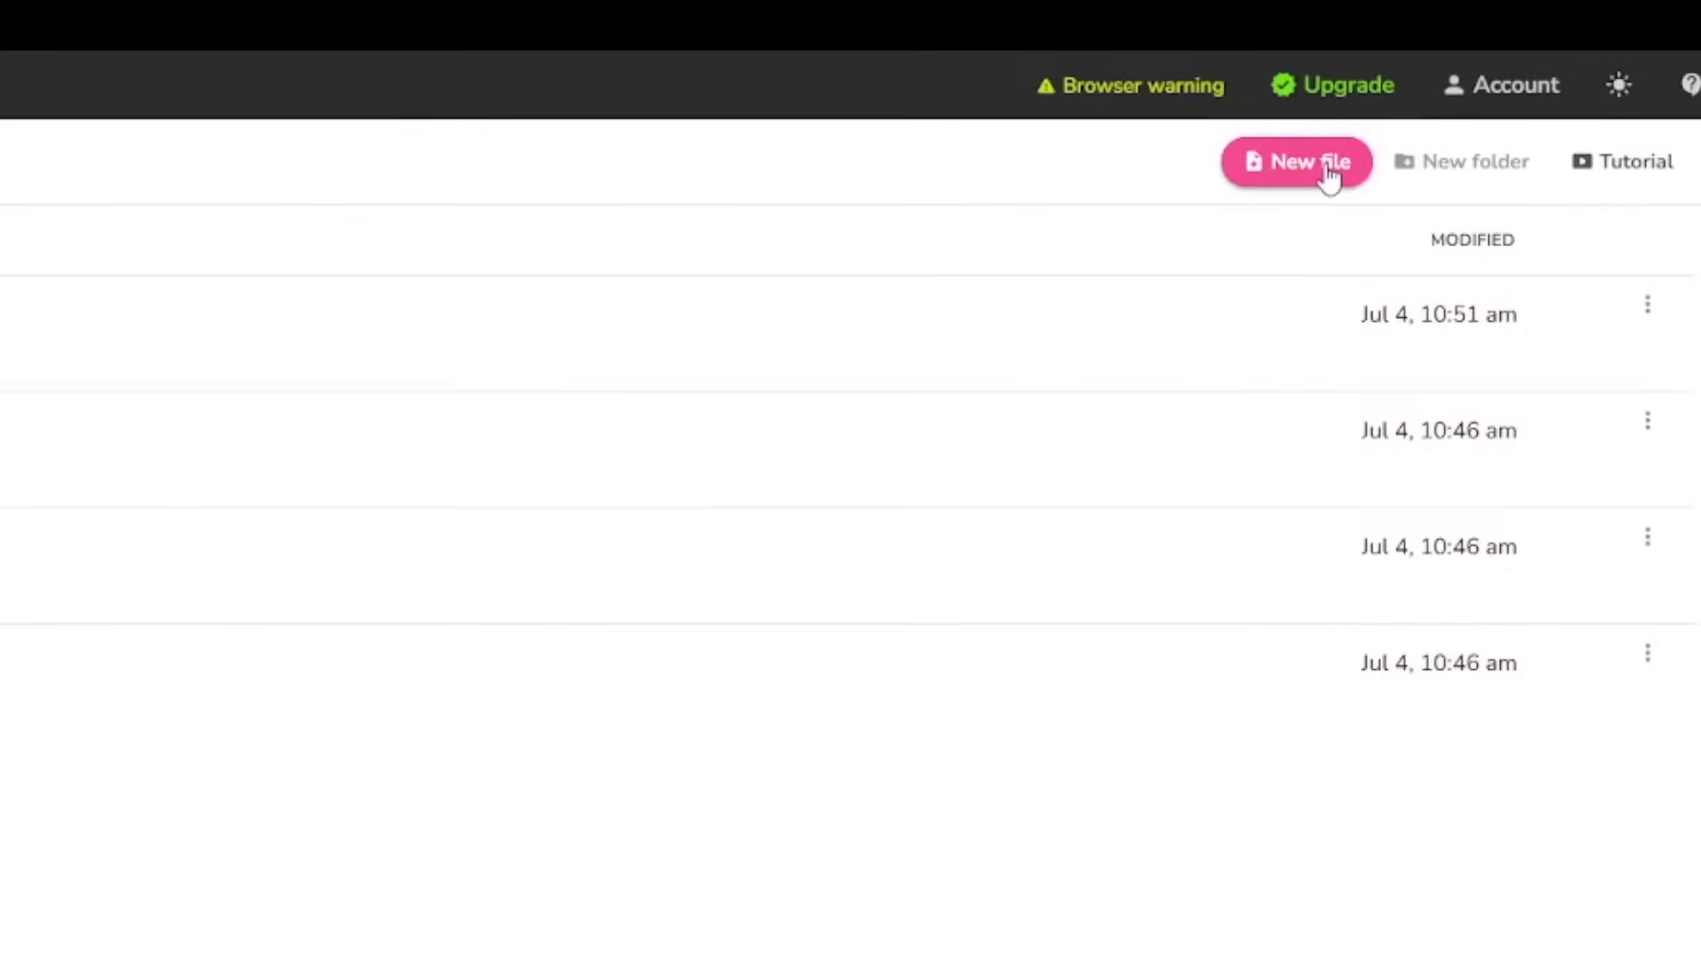
Step: Create a new English video file named AnimalsFacts
left_click(1330, 177)
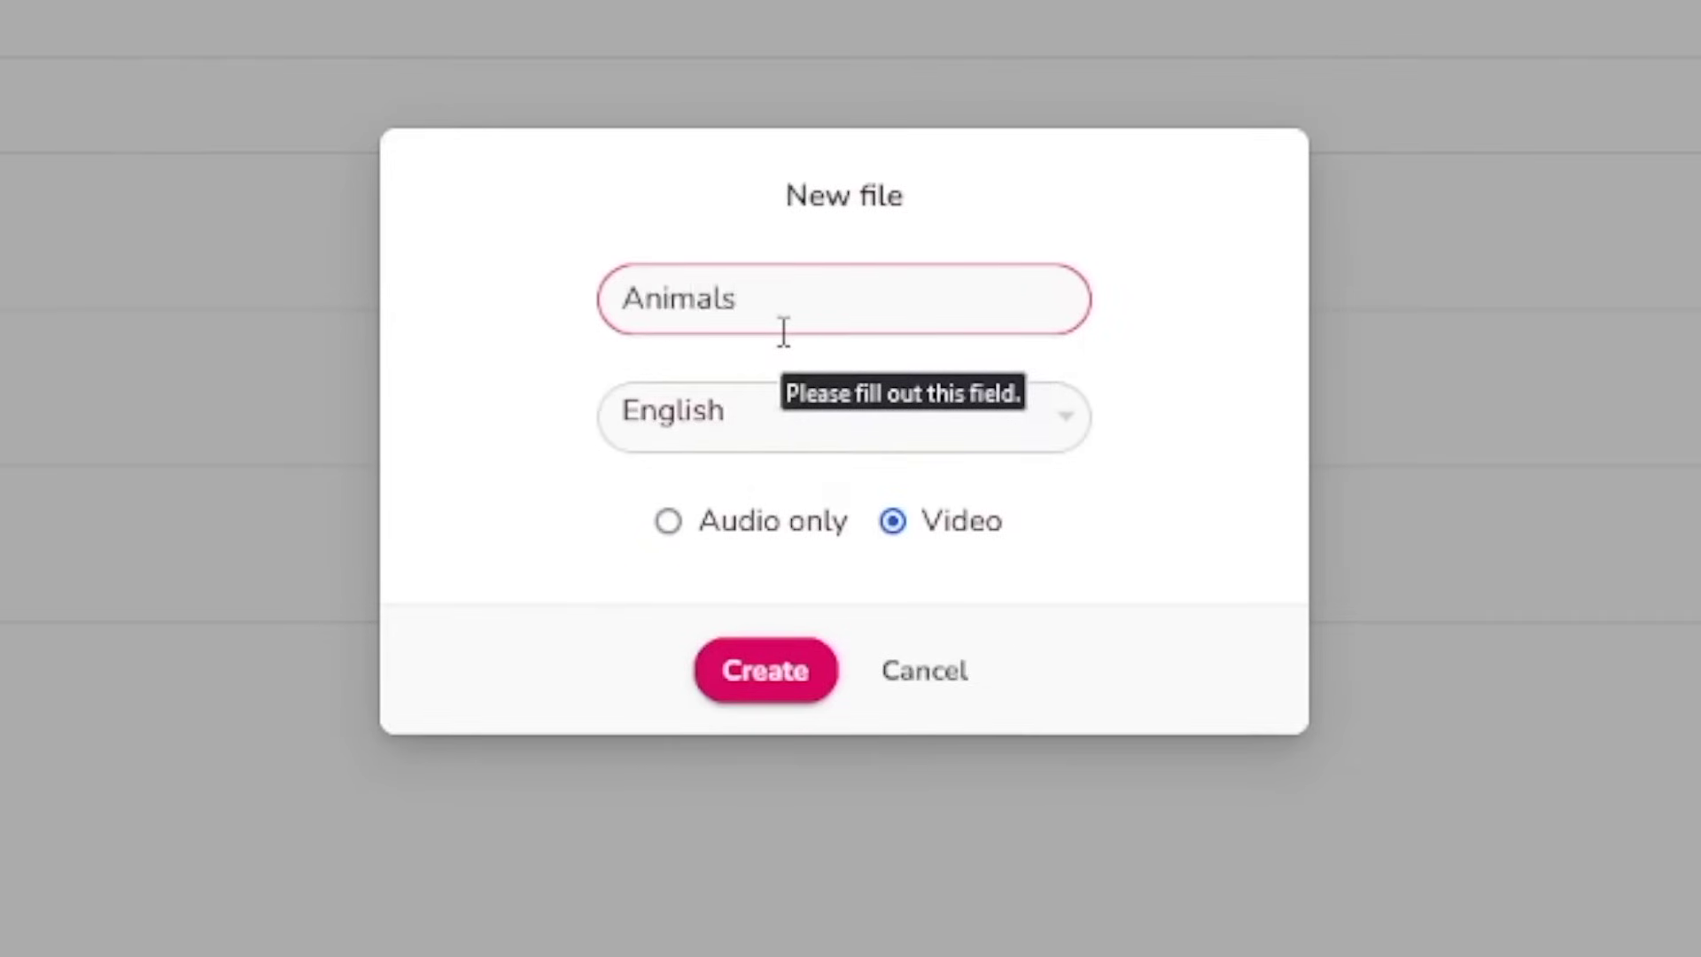
type("AnimalsFacts")
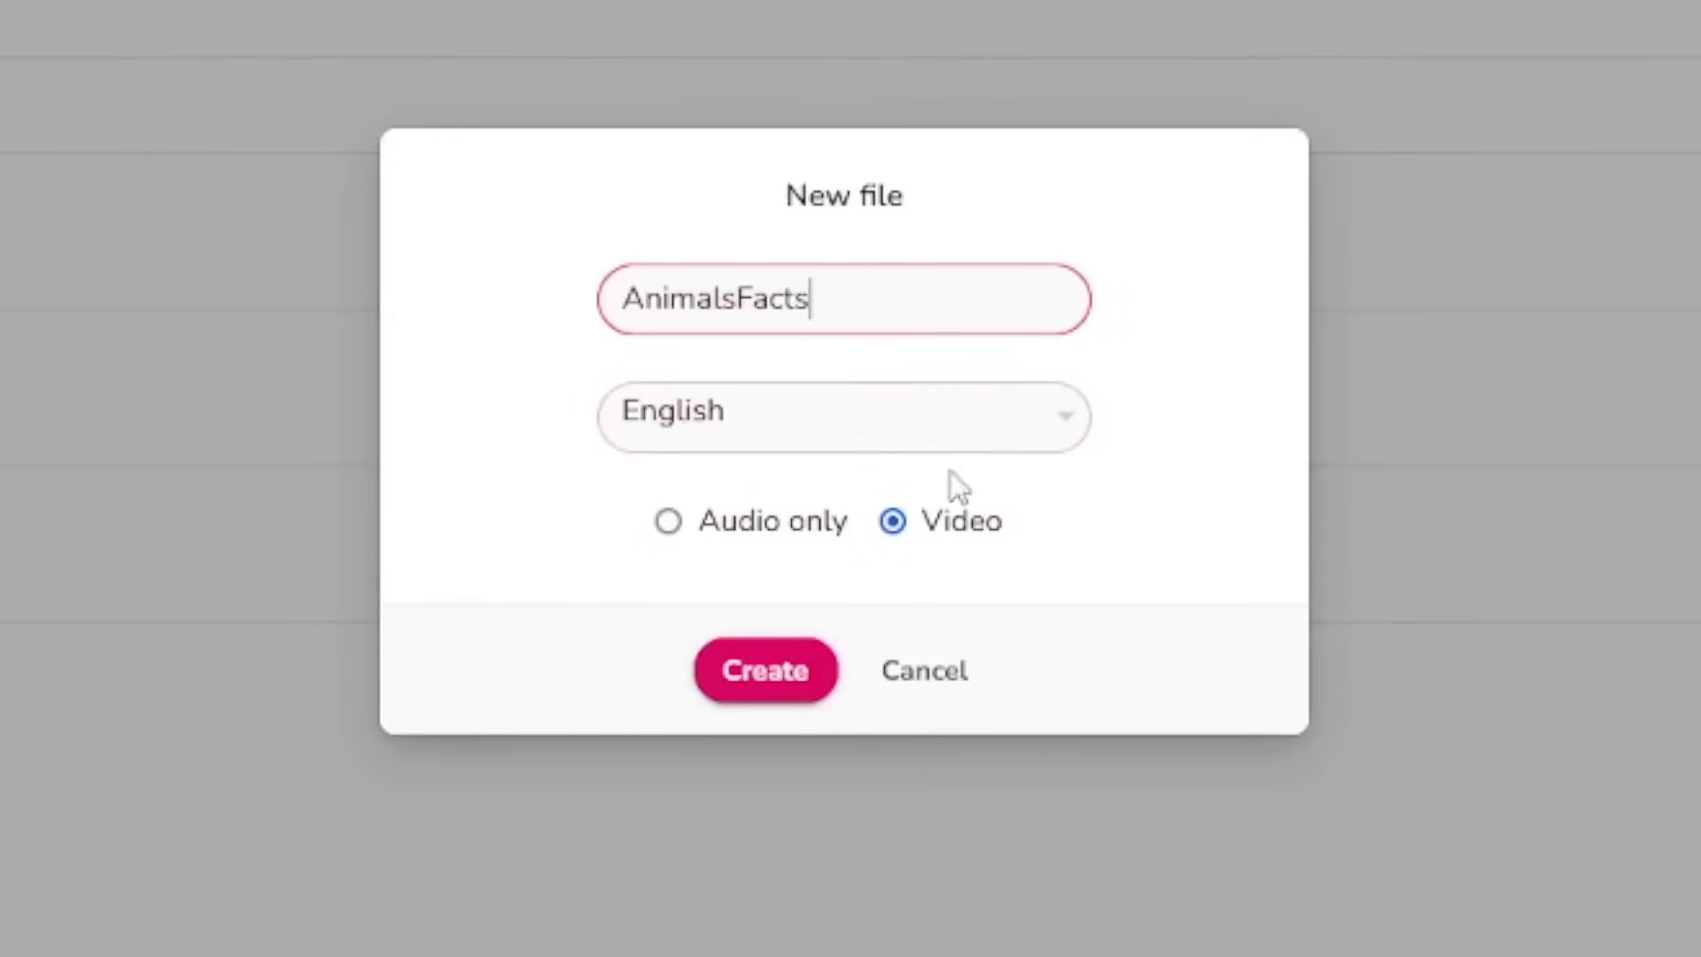
left_click(734, 692)
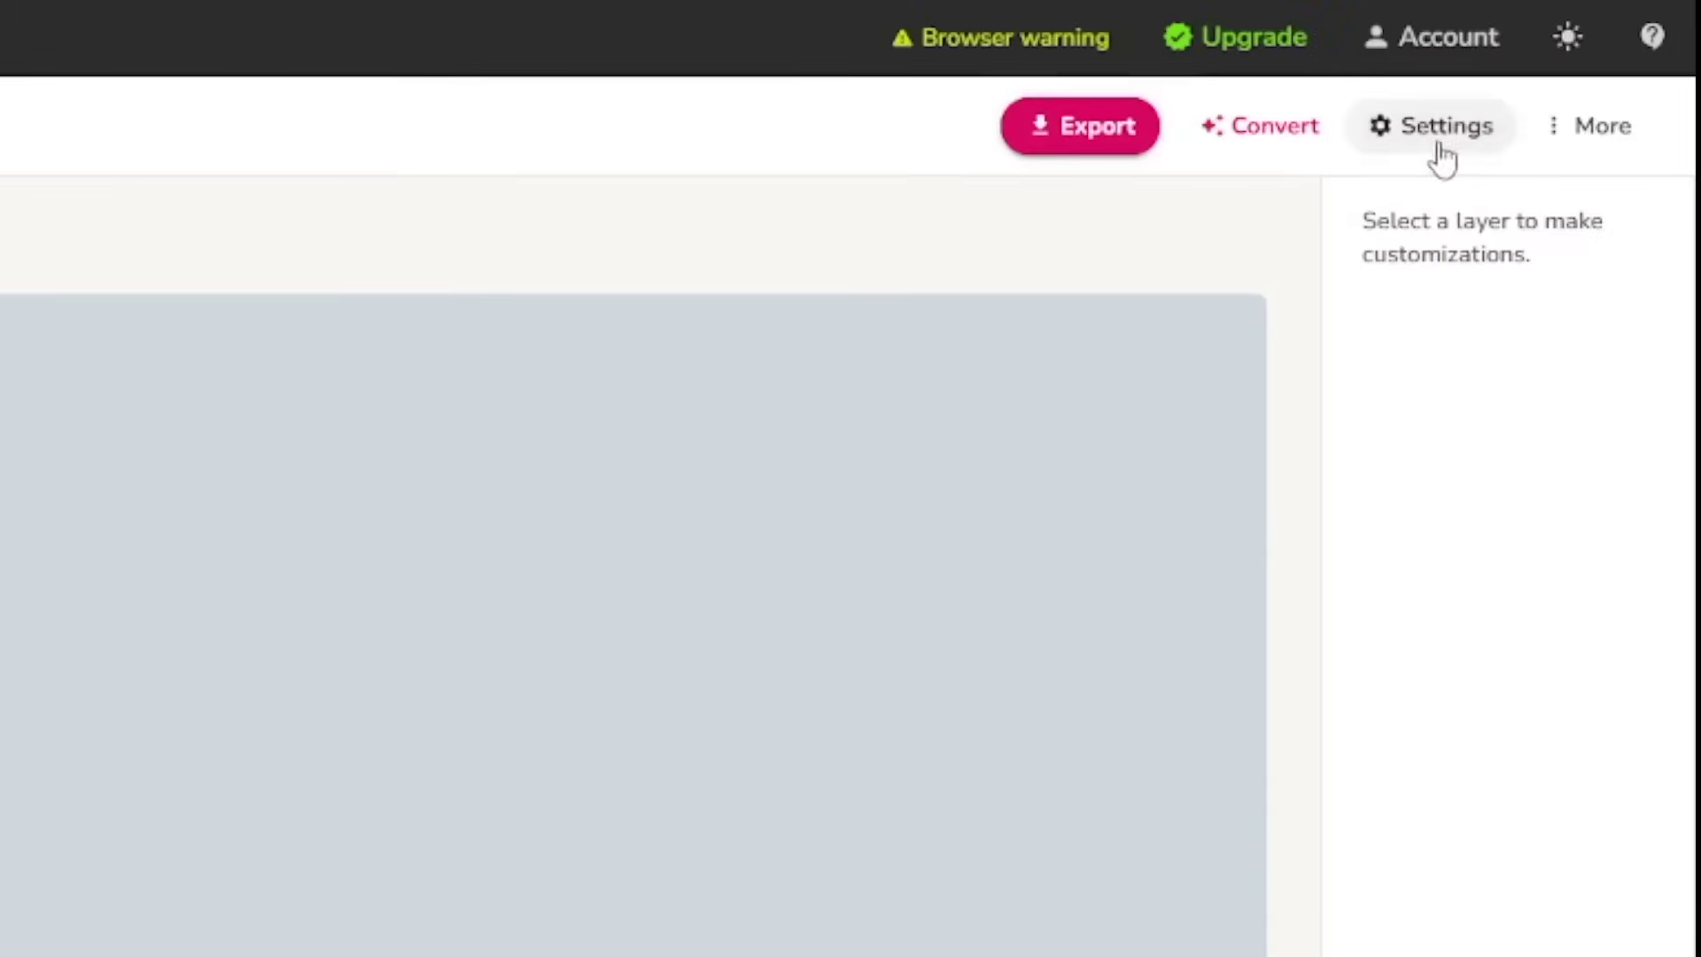
Step: Set the project's aspect ratio to Portrait (9:16) and save the setting
left_click(1601, 61)
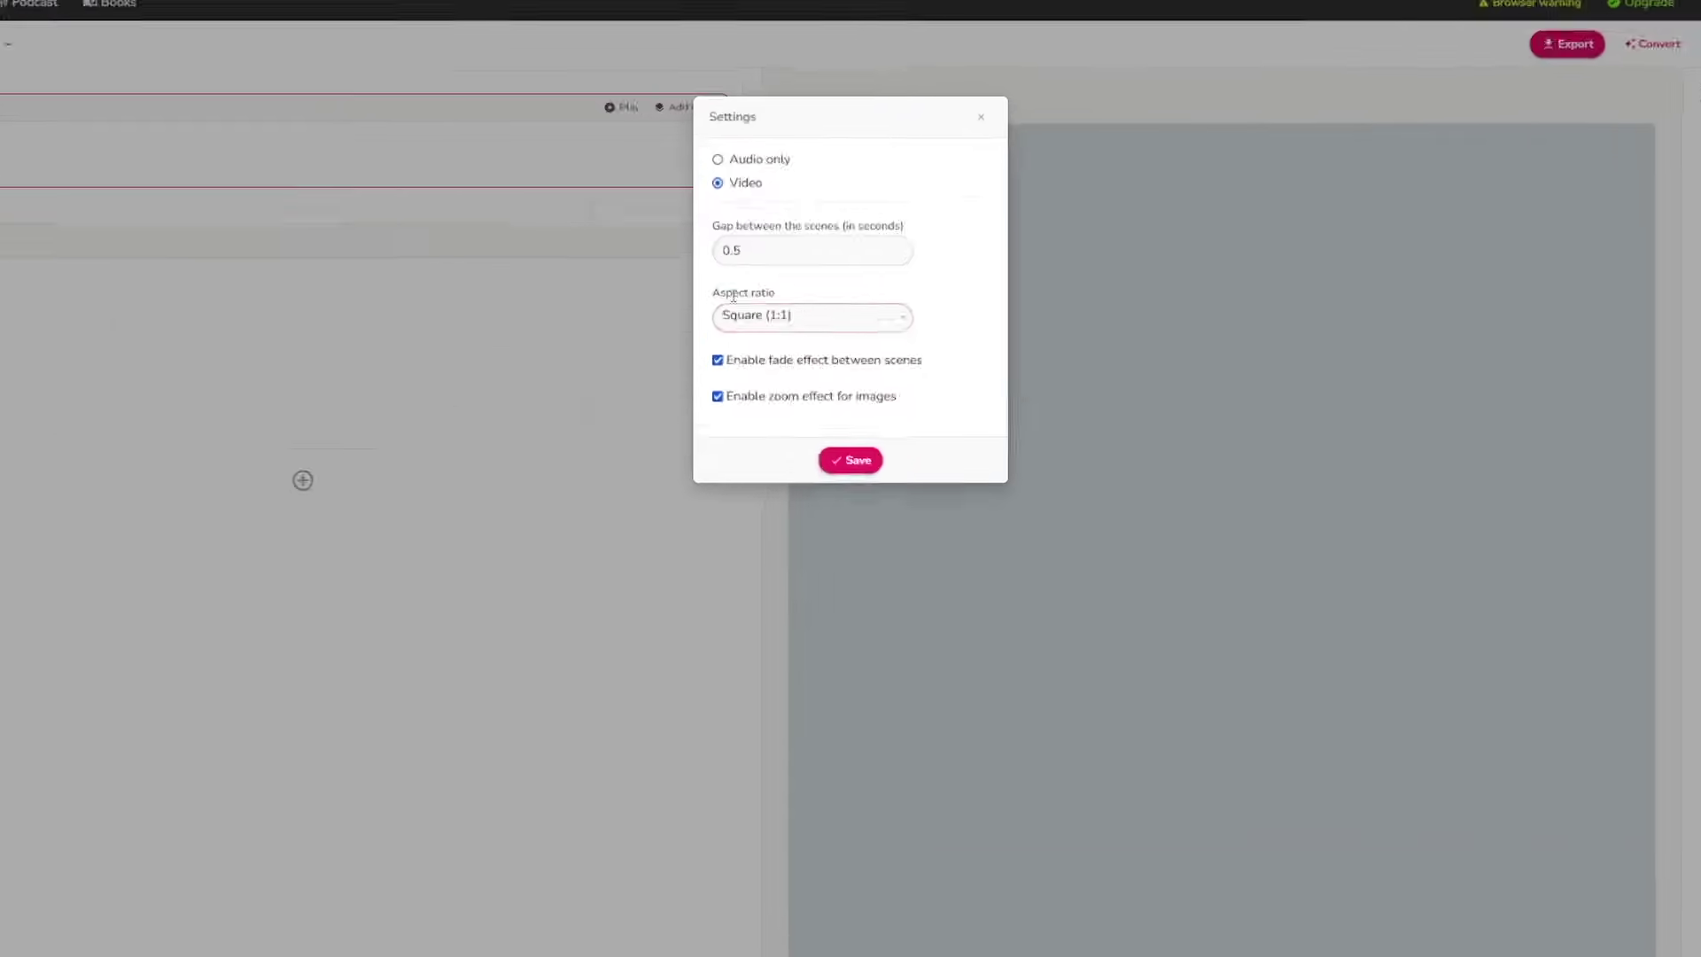
left_click_drag(630, 418, 749, 433)
left_click(781, 482)
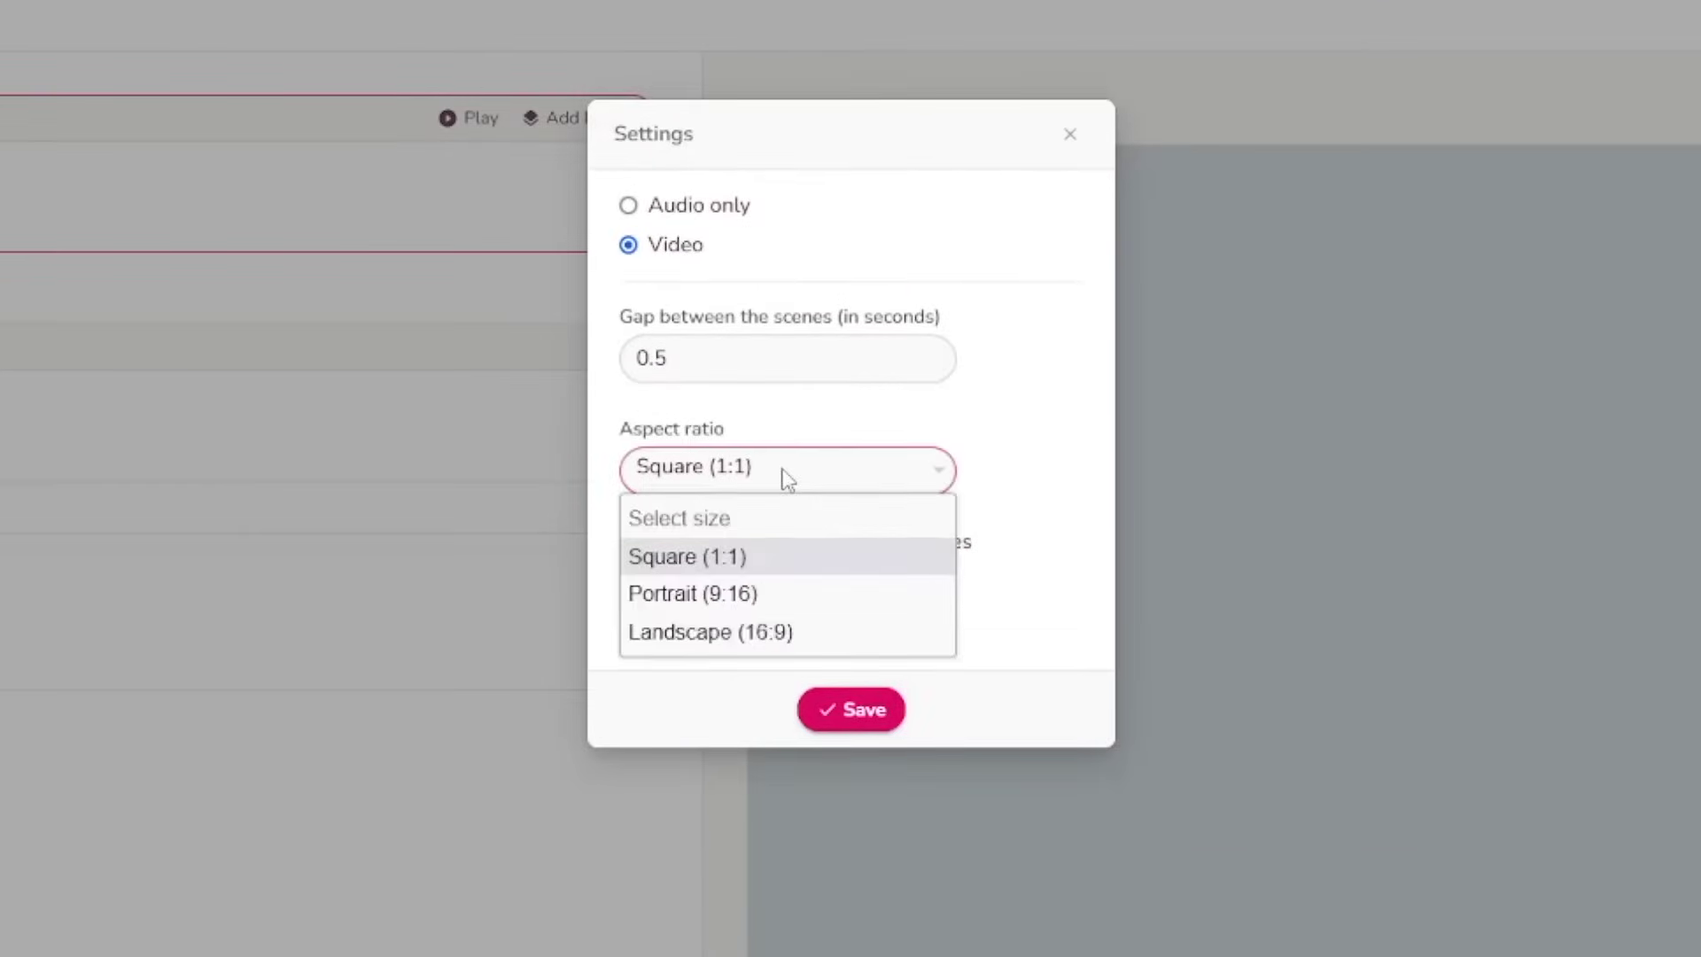
left_click(752, 598)
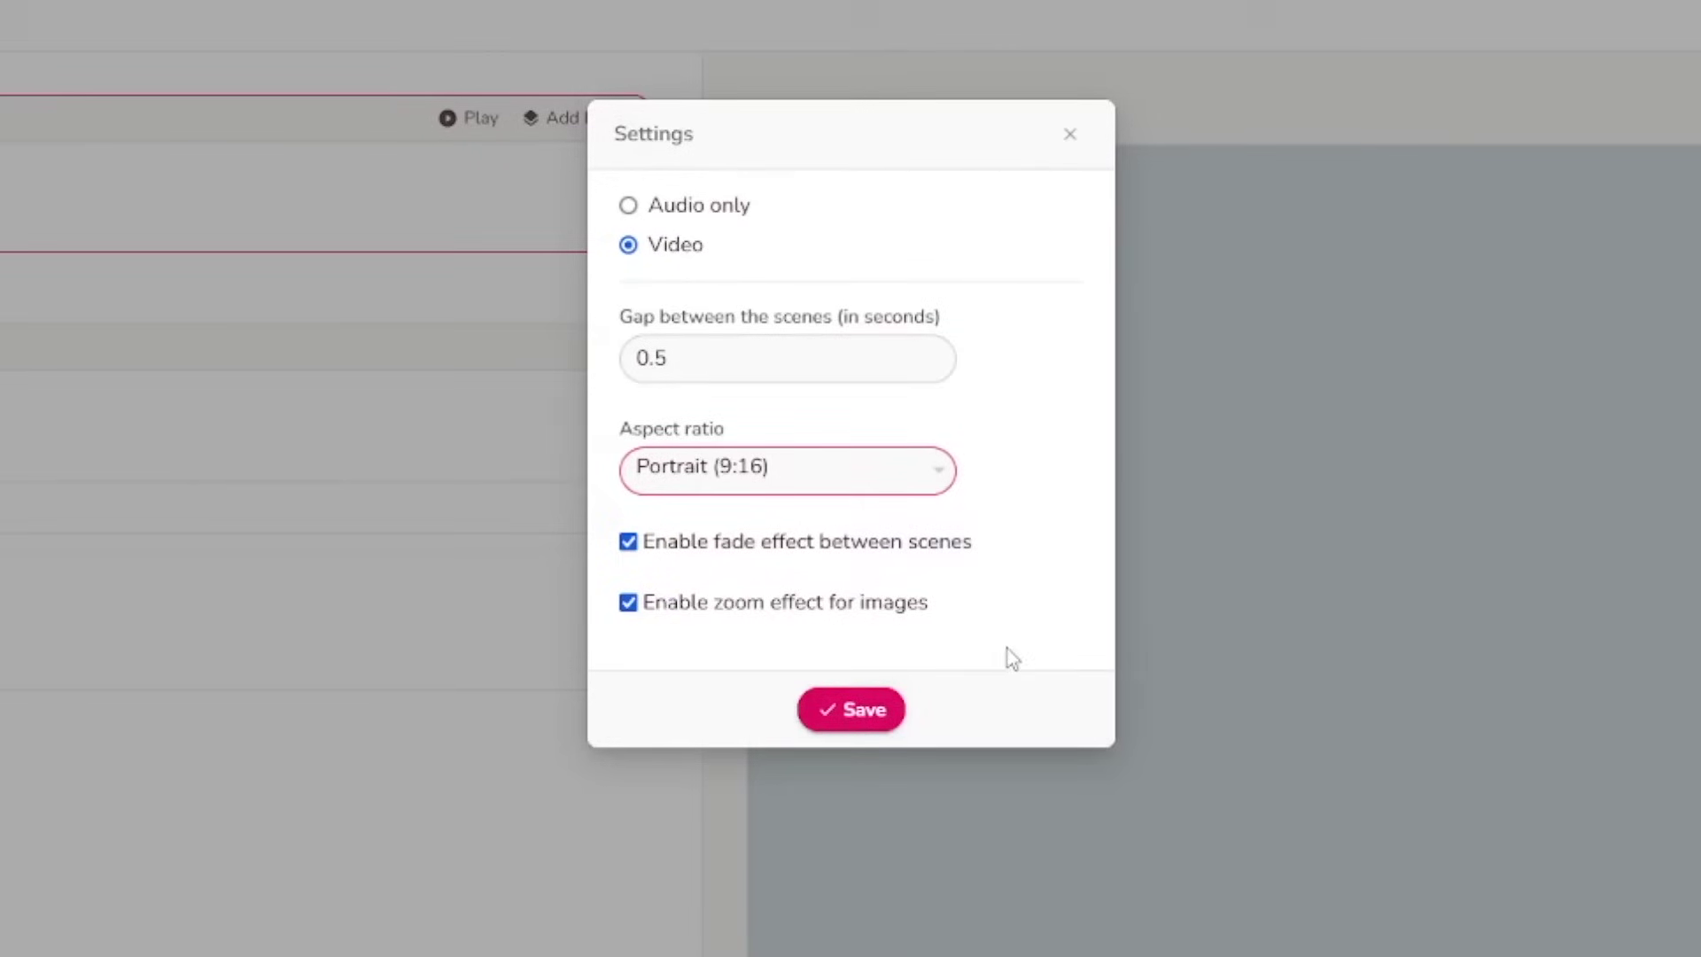
left_click(862, 717)
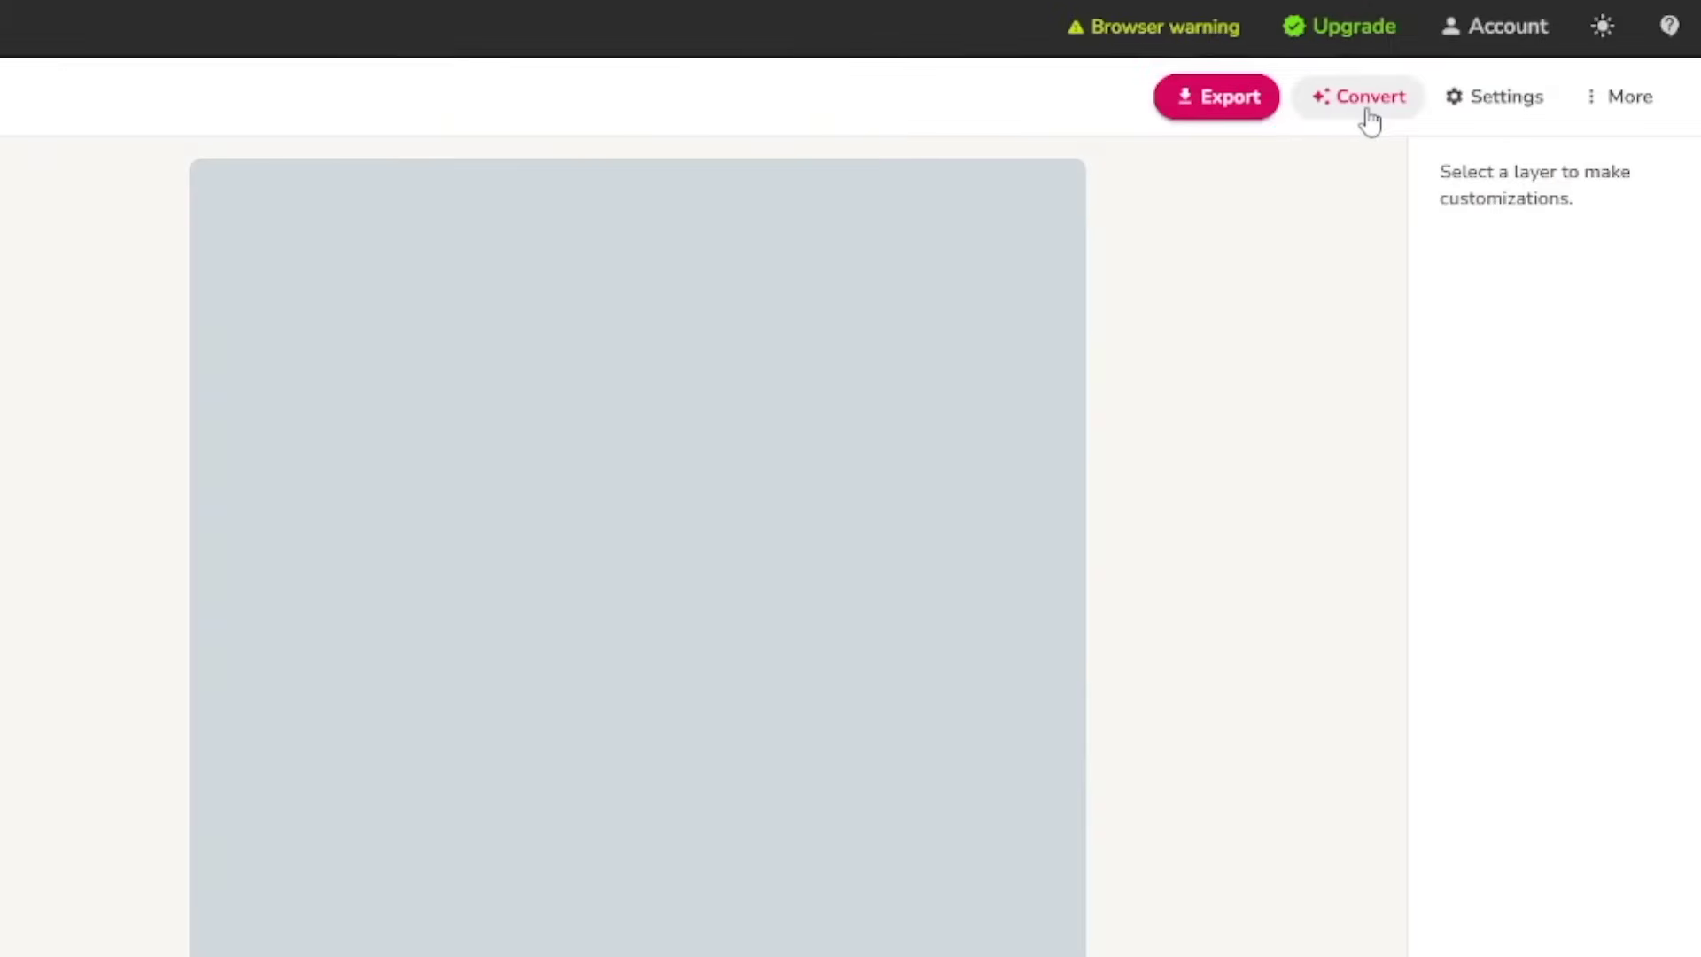
Step: Show the Convert options for turning content into a video
left_click(1371, 121)
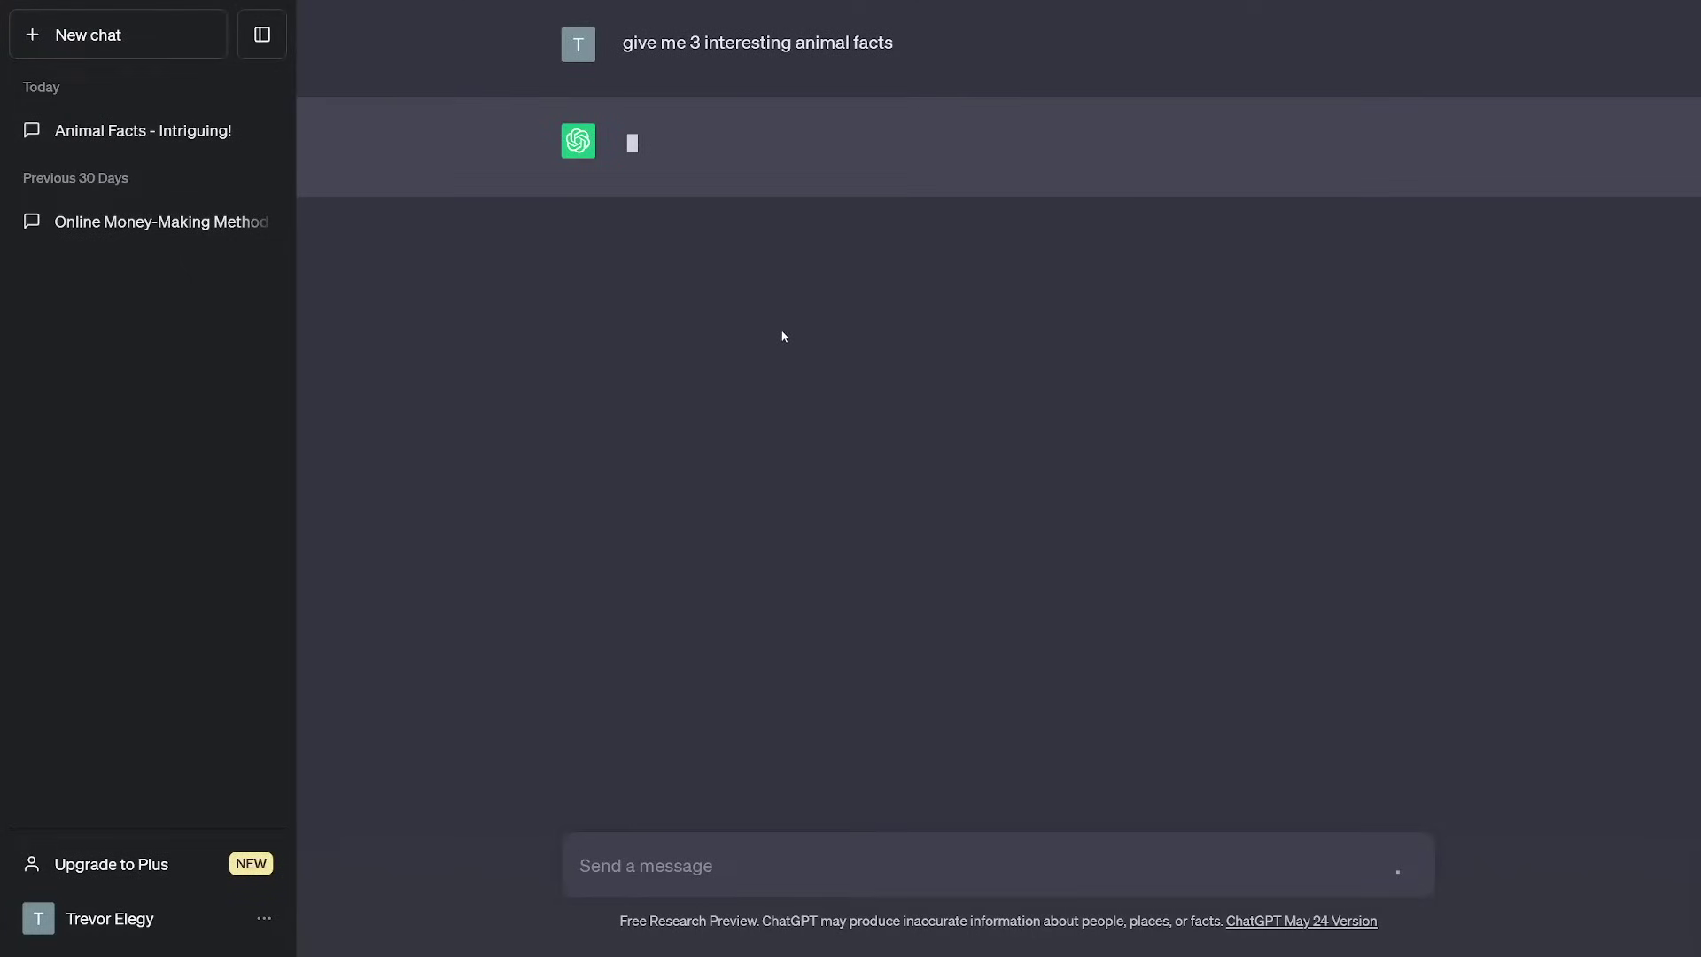
Step: Select the ChatGPT prompt 'give me 3 interesting animal facts' while the reply streams
left_click_drag(622, 43, 897, 49)
left_click(898, 49)
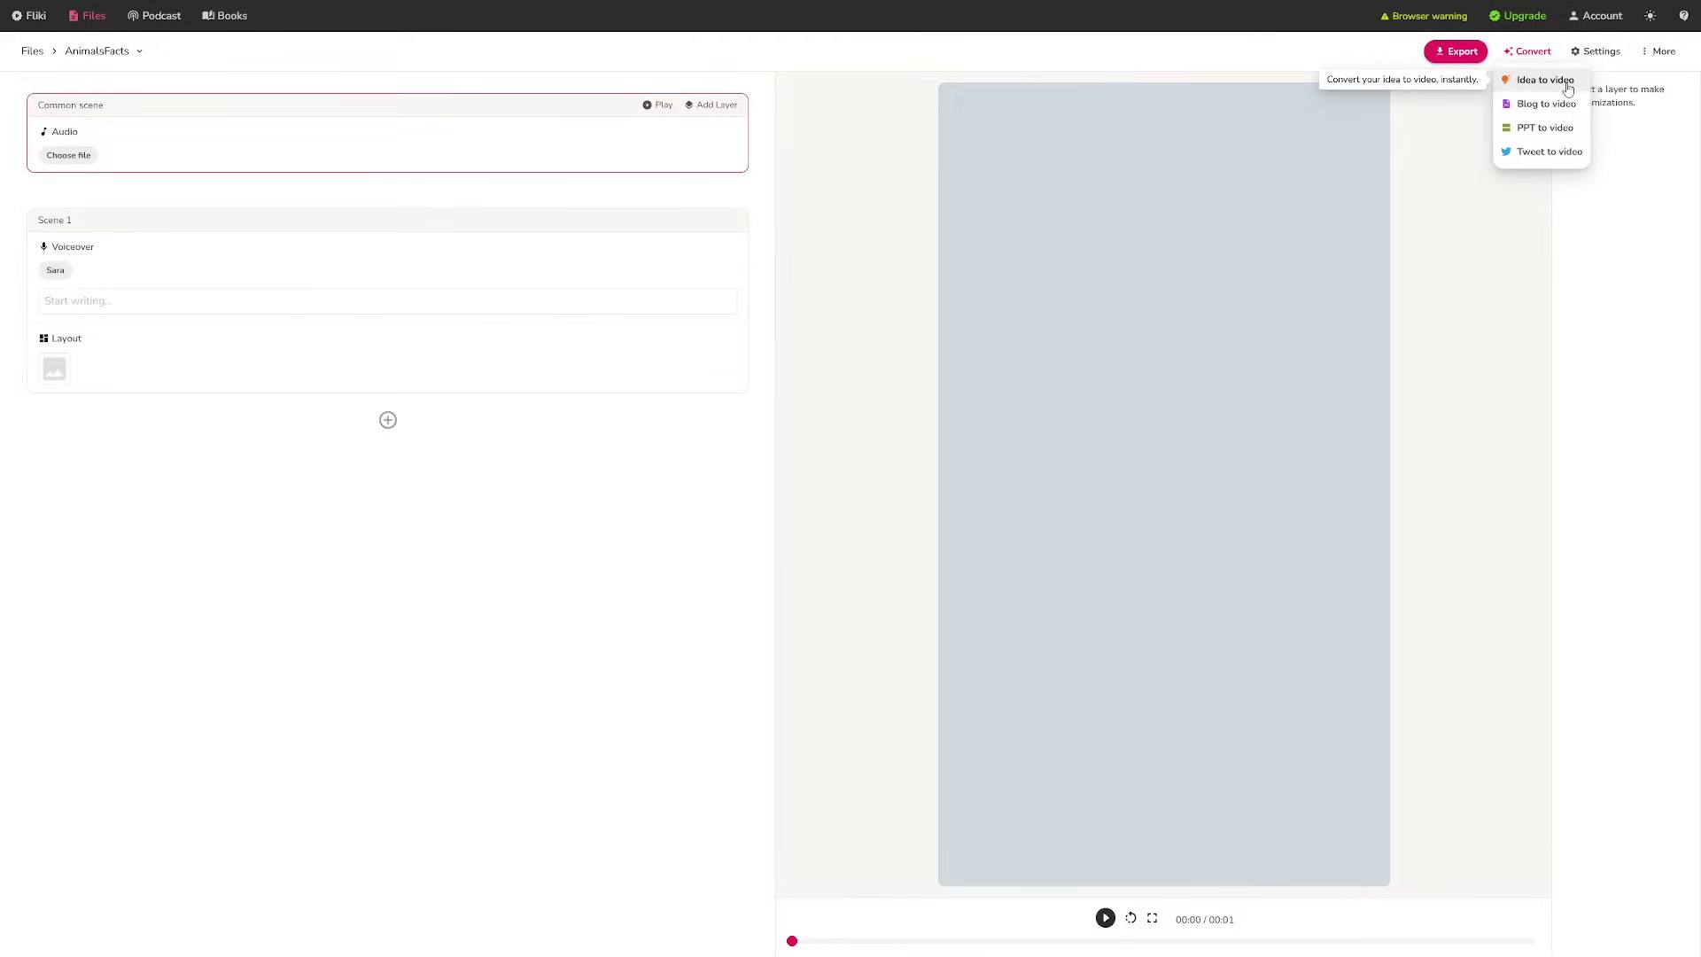
Step: Start an Idea to video request for '3 facts about big dogs' with Informational style
left_click(1569, 89)
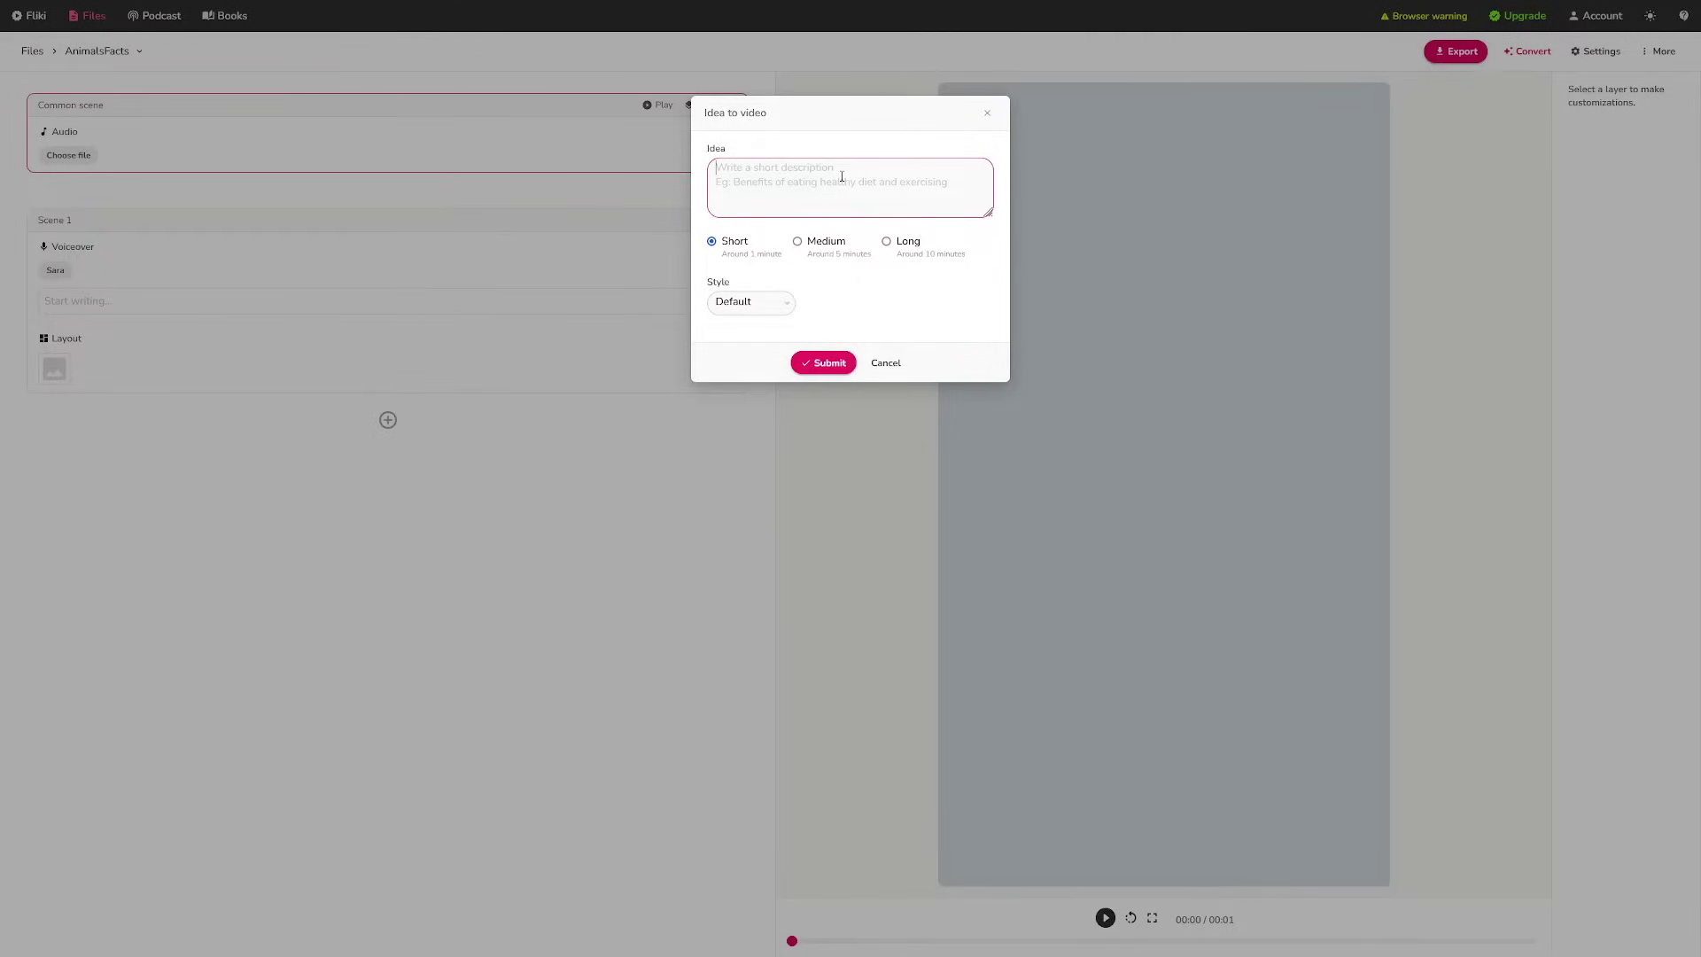
type("3 facts about big dogs")
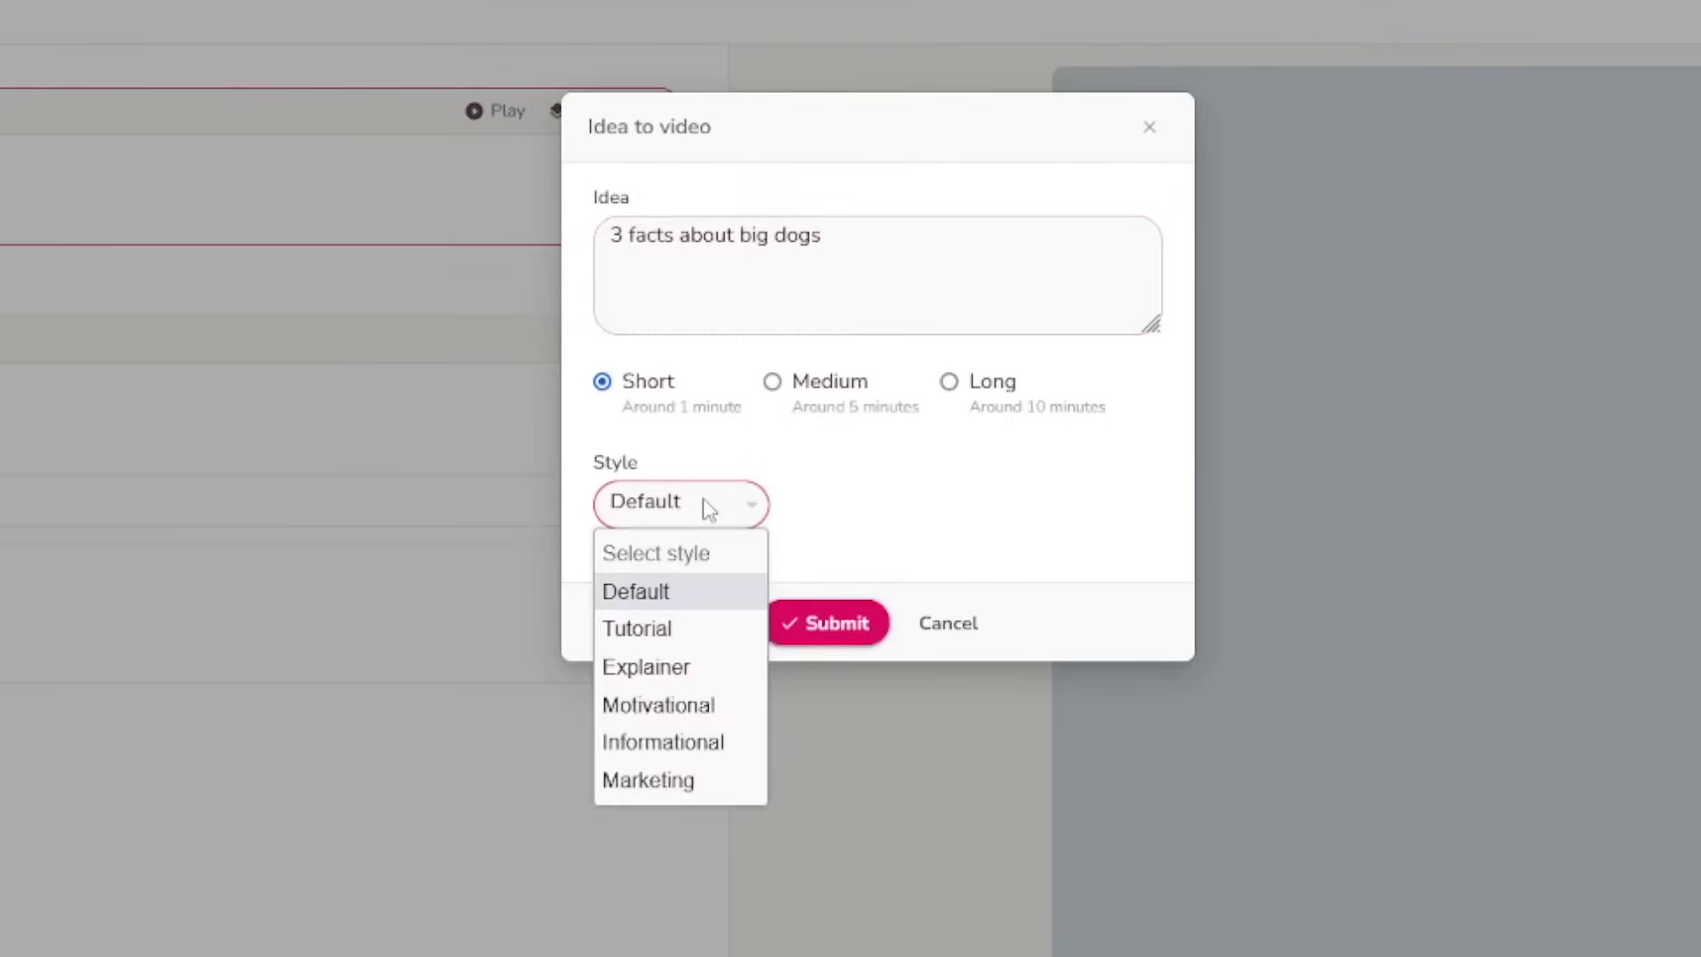
left_click(665, 742)
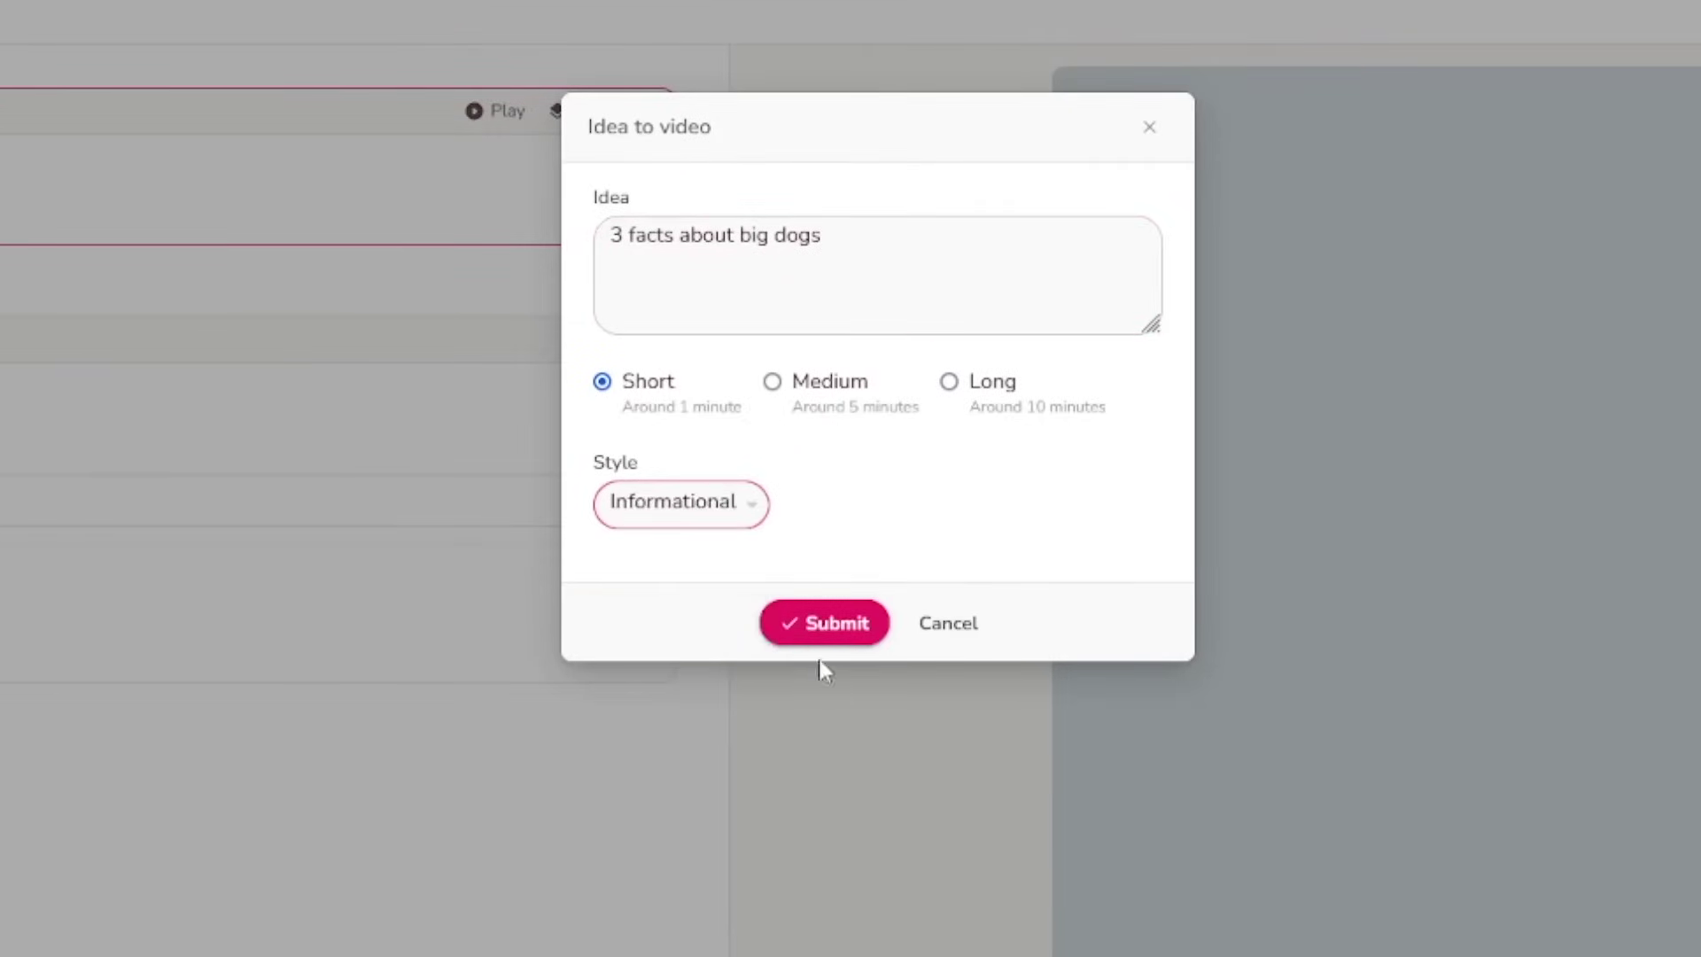
Step: Submit the big dog facts idea to generate the video
left_click(830, 630)
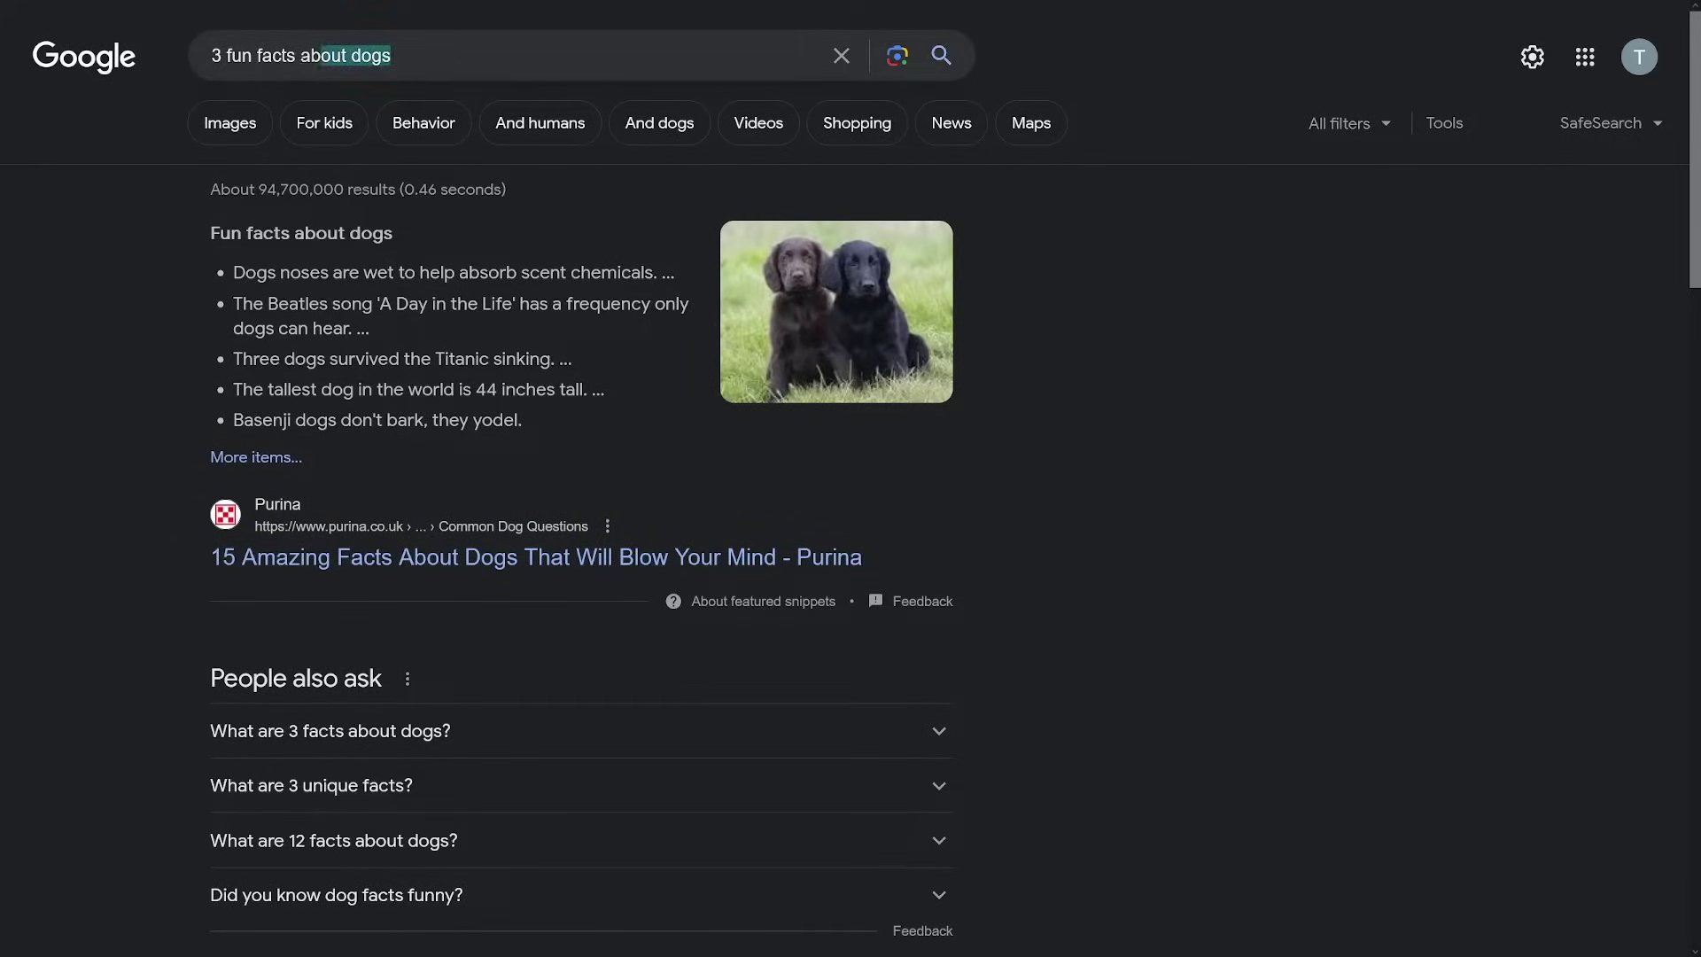
Step: Open the 'Dog facts for kids!' result in a new tab, dismiss cookies and zoom in to read
left_click(1041, 395)
scroll(1025, 339, "down", 5)
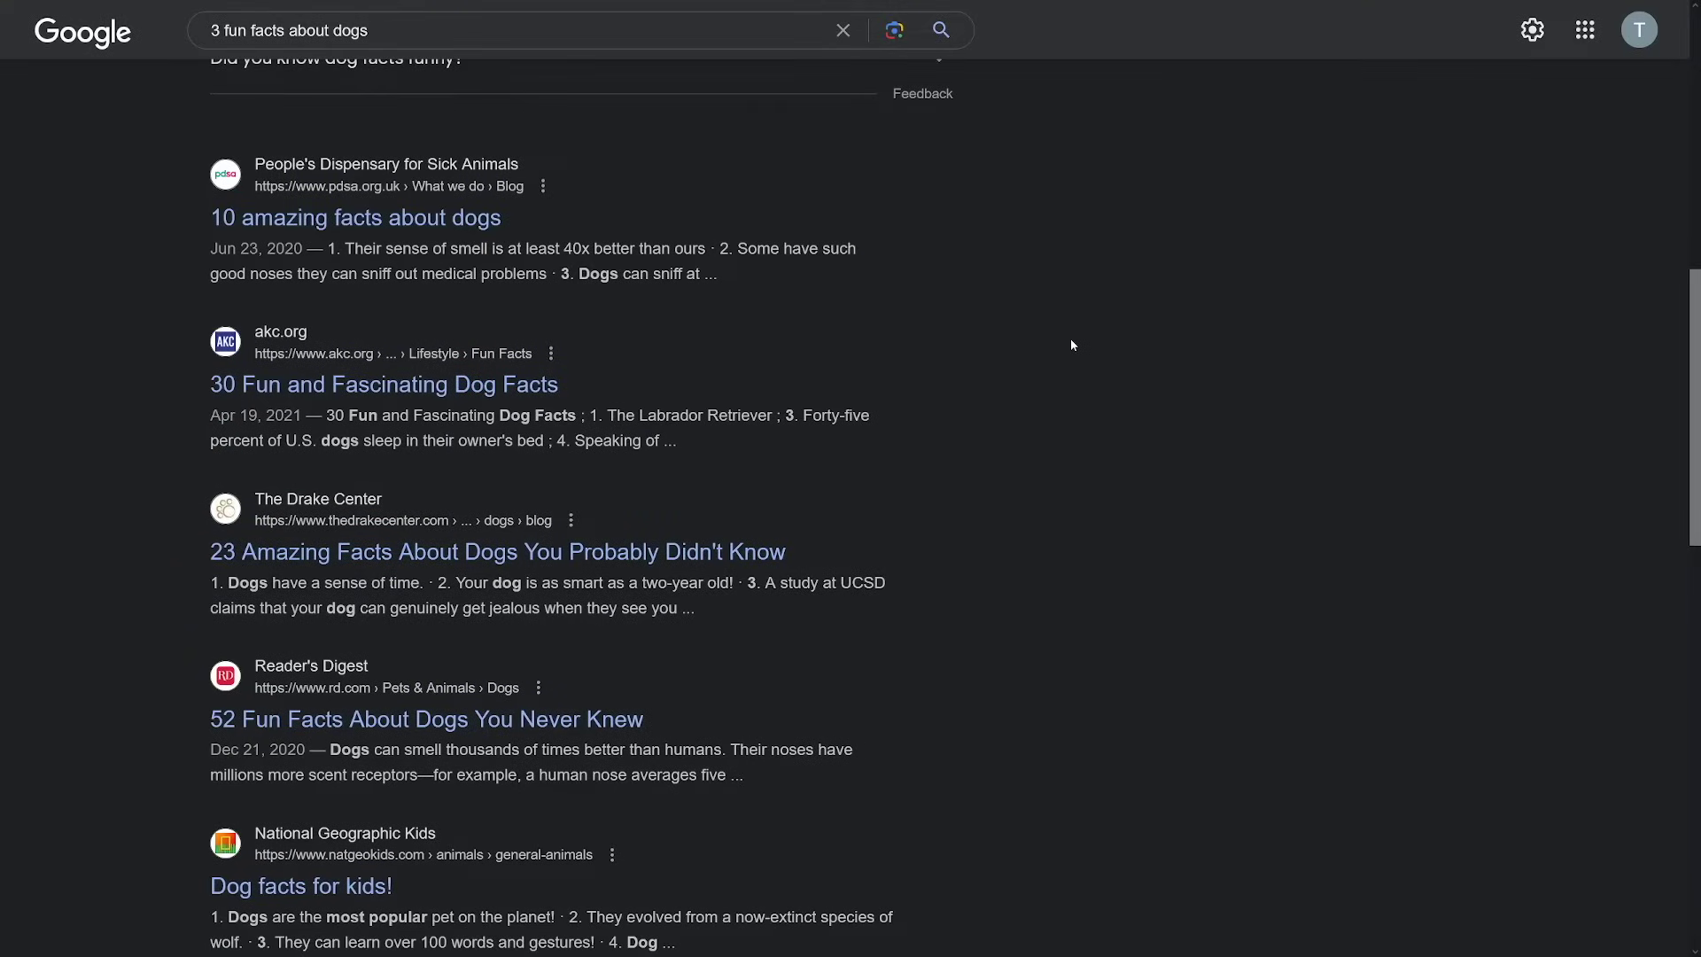
scroll(1072, 345, "down", 2)
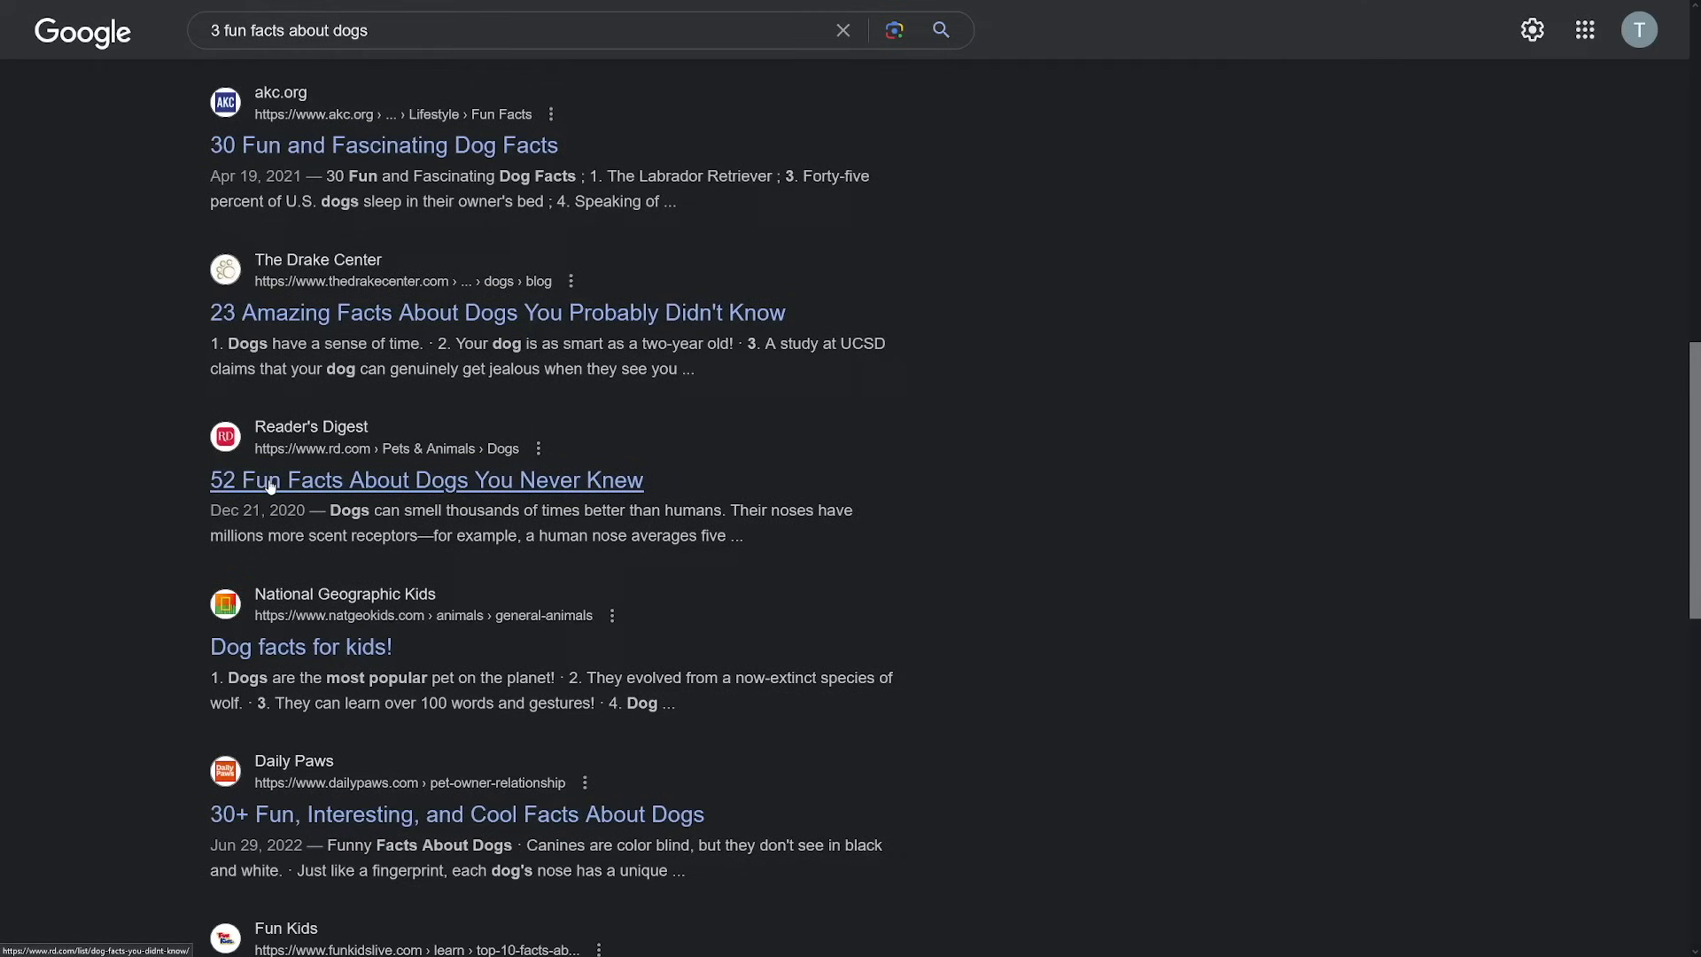
middle_click(333, 652)
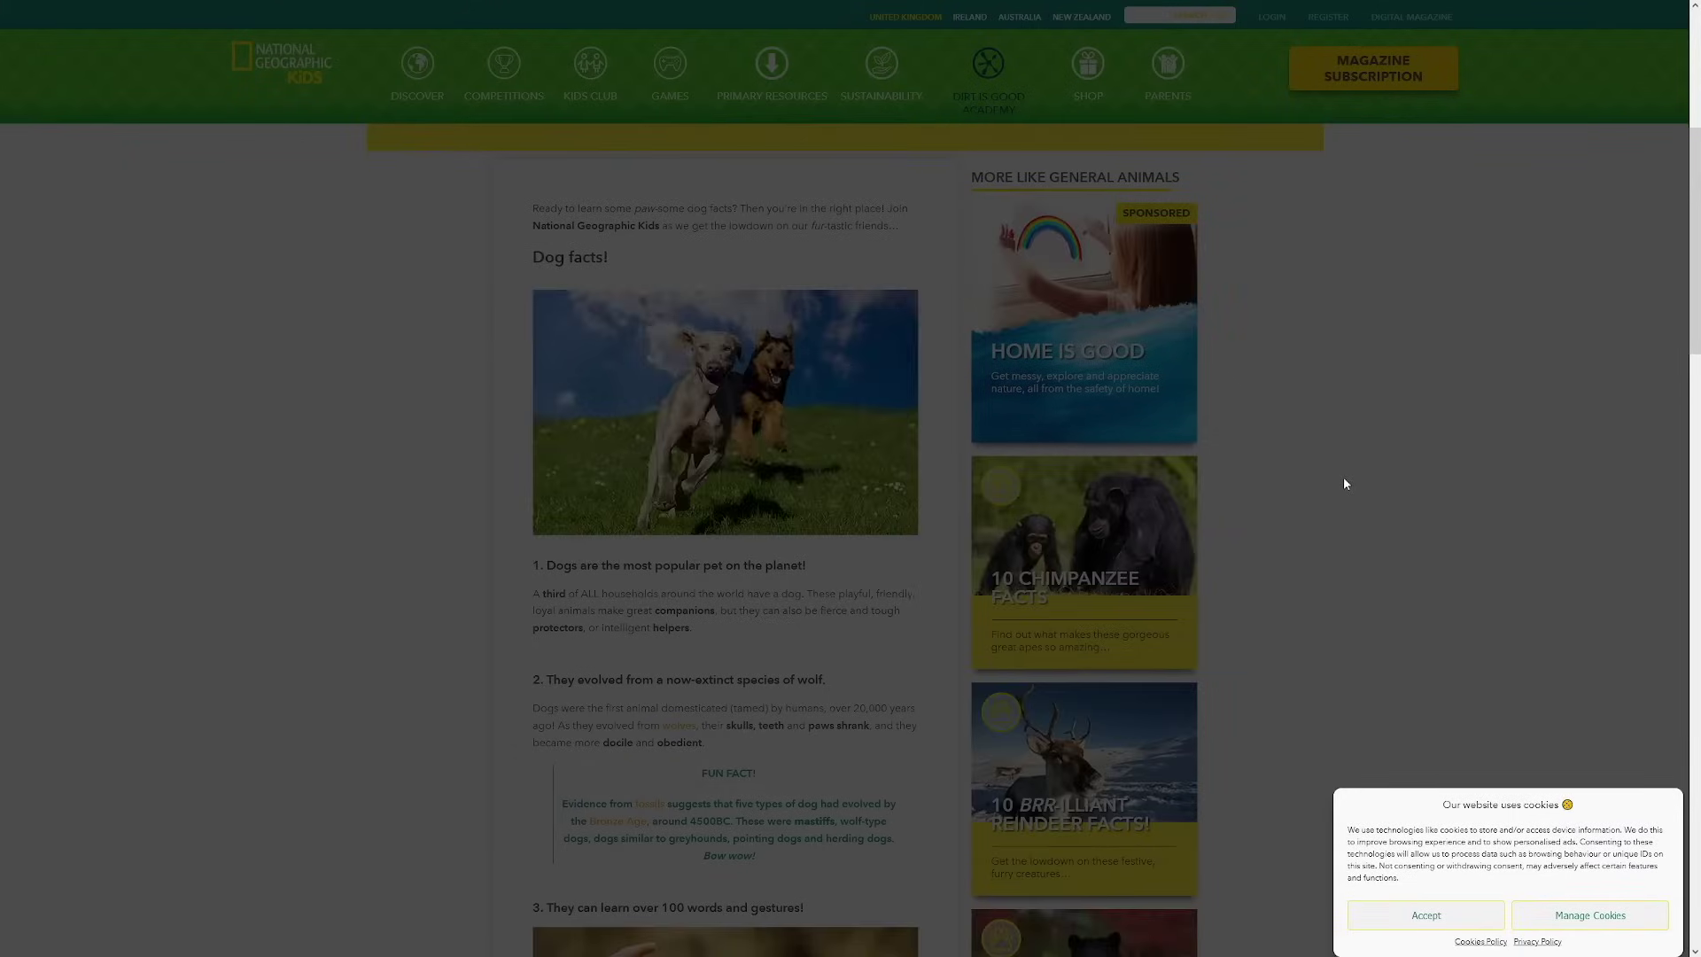
scroll(705, 456, "down", 1)
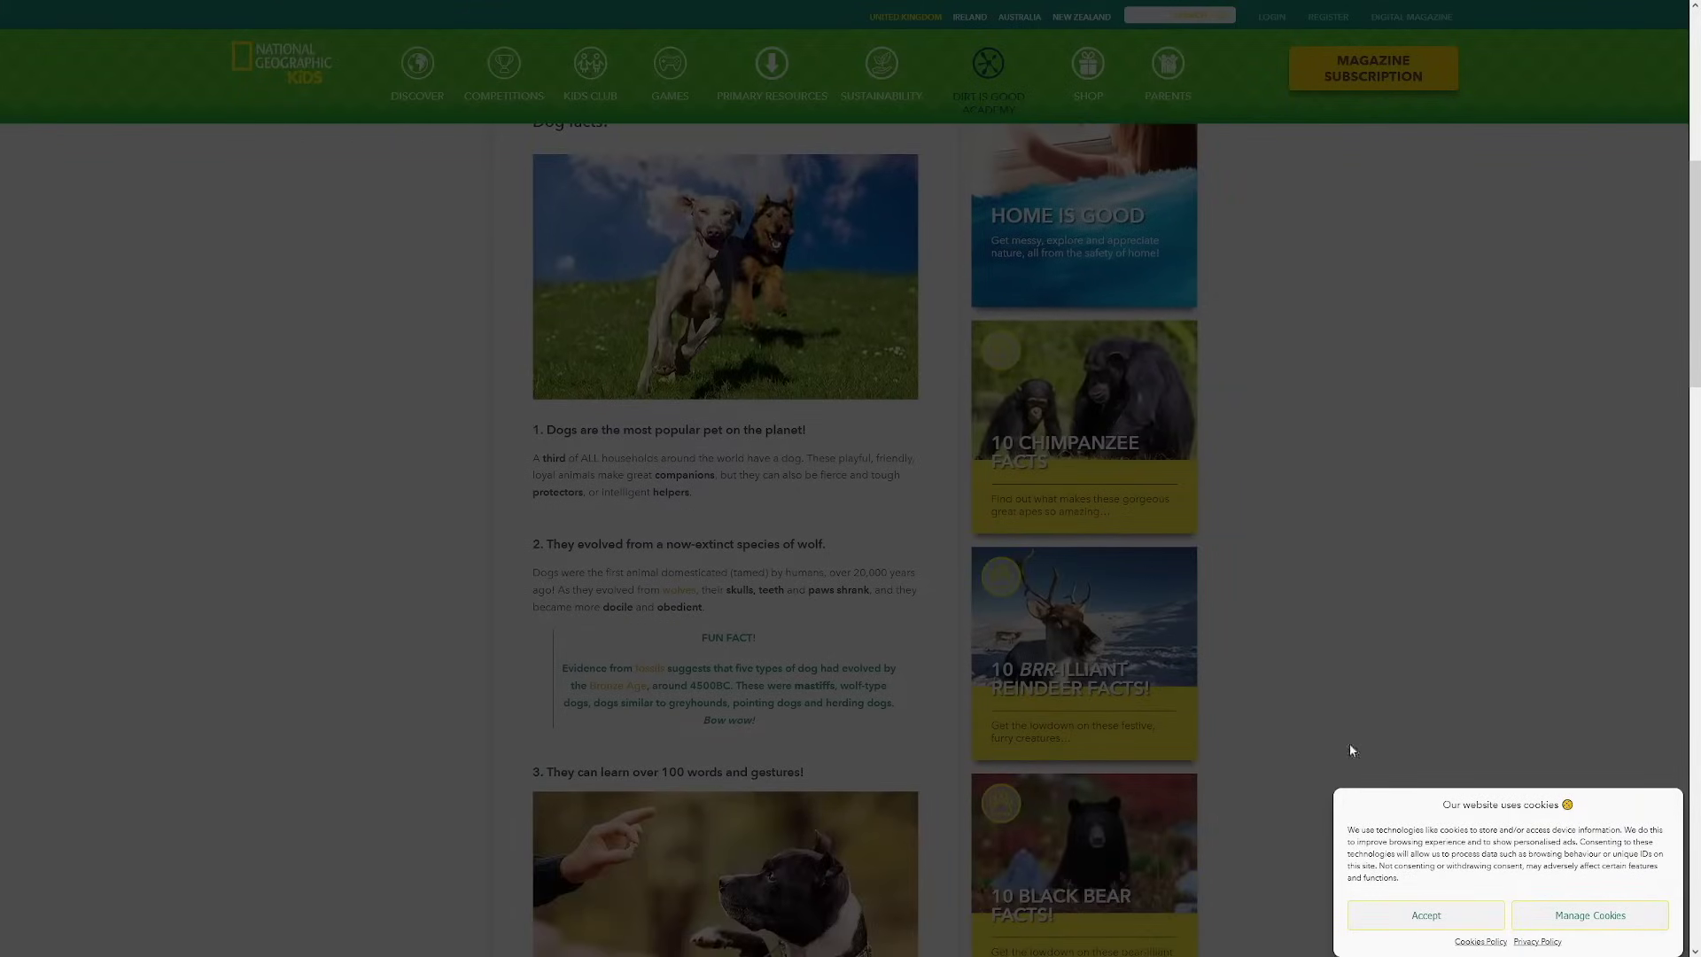
left_click(1459, 917)
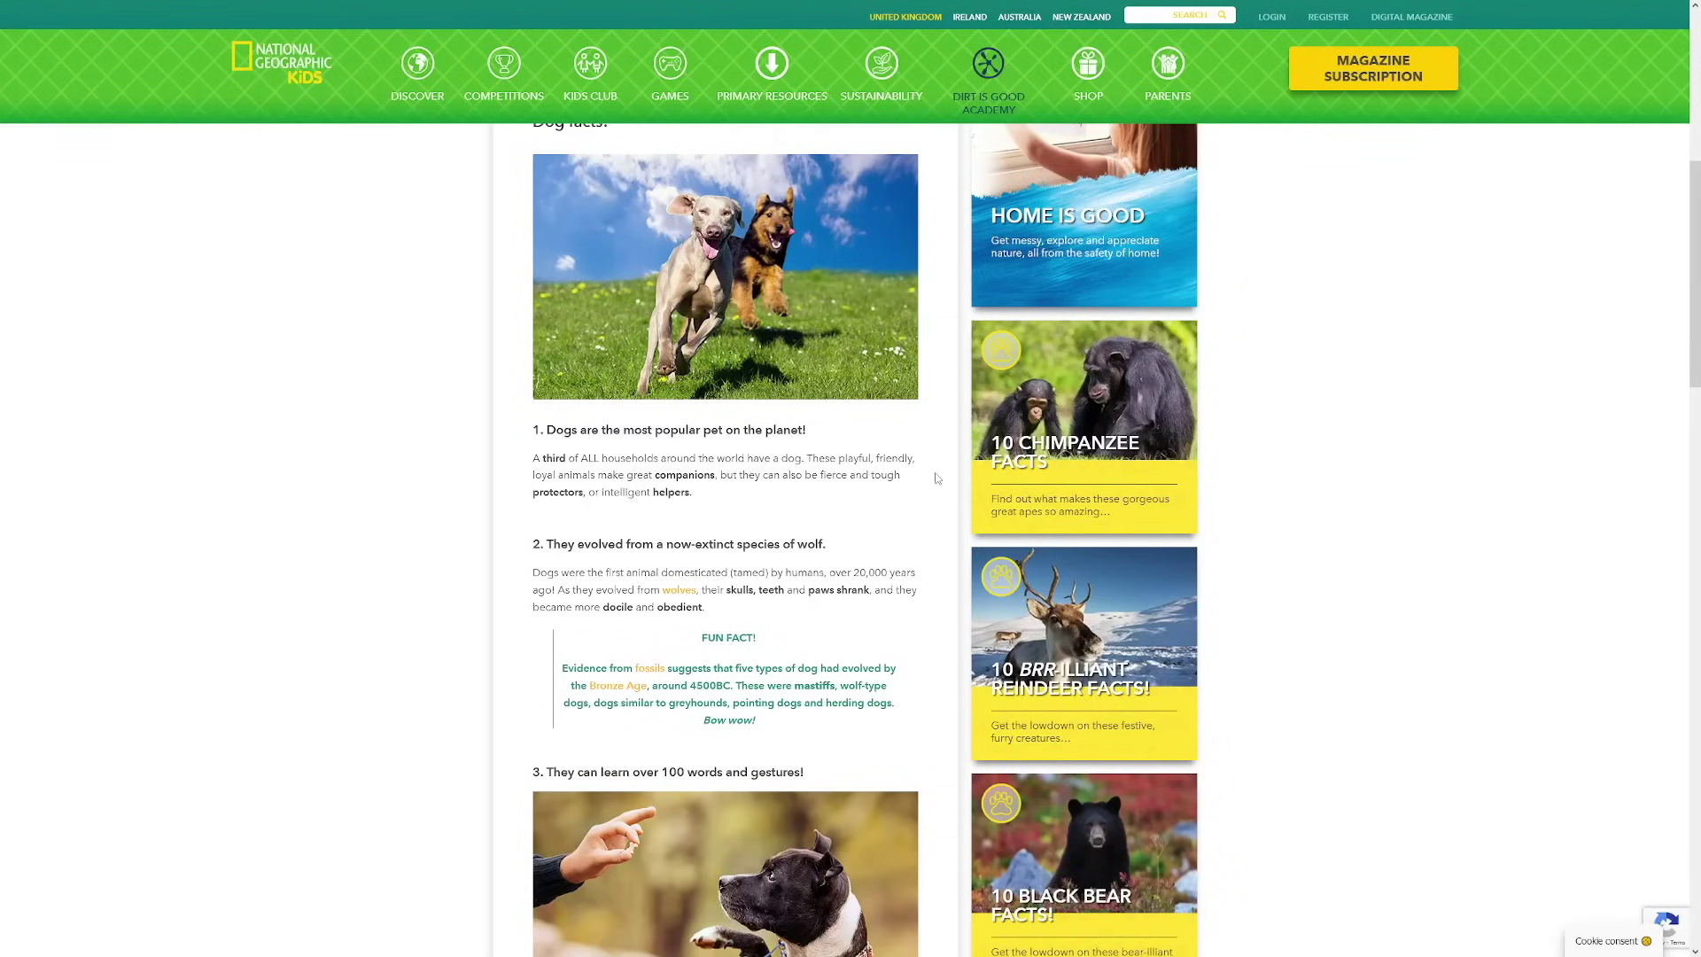
key("ctrl+plus")
scroll(926, 496, "down", 3)
scroll(926, 496, "down", 3)
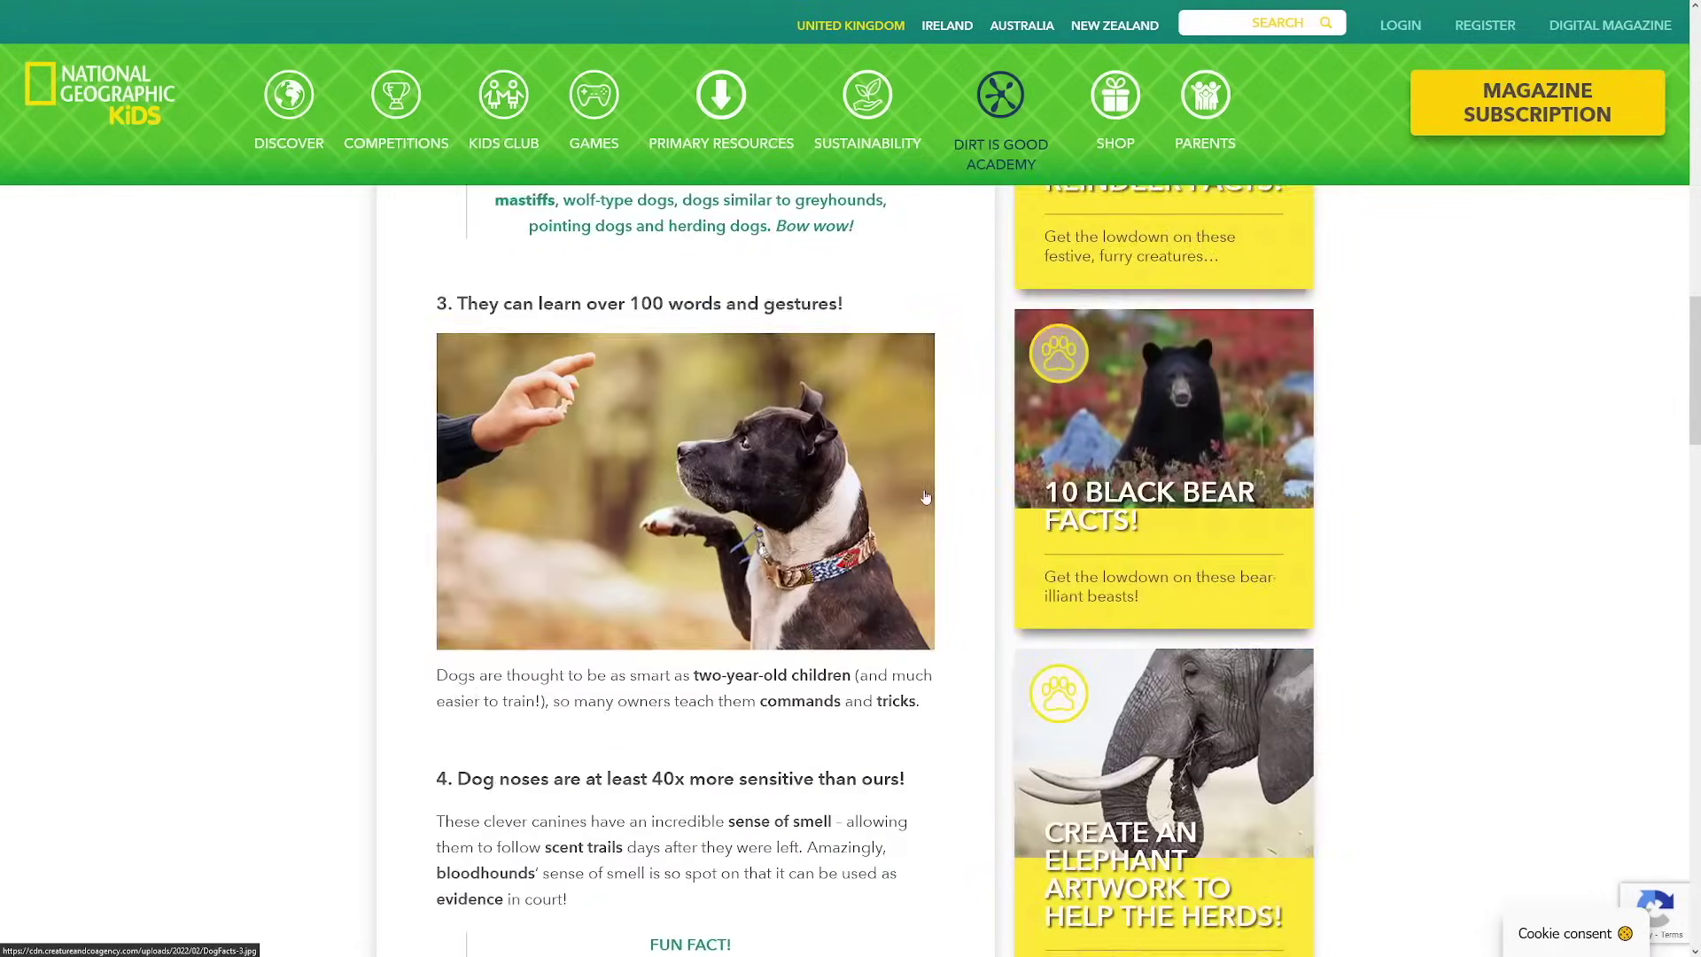
scroll(926, 496, "down", 5)
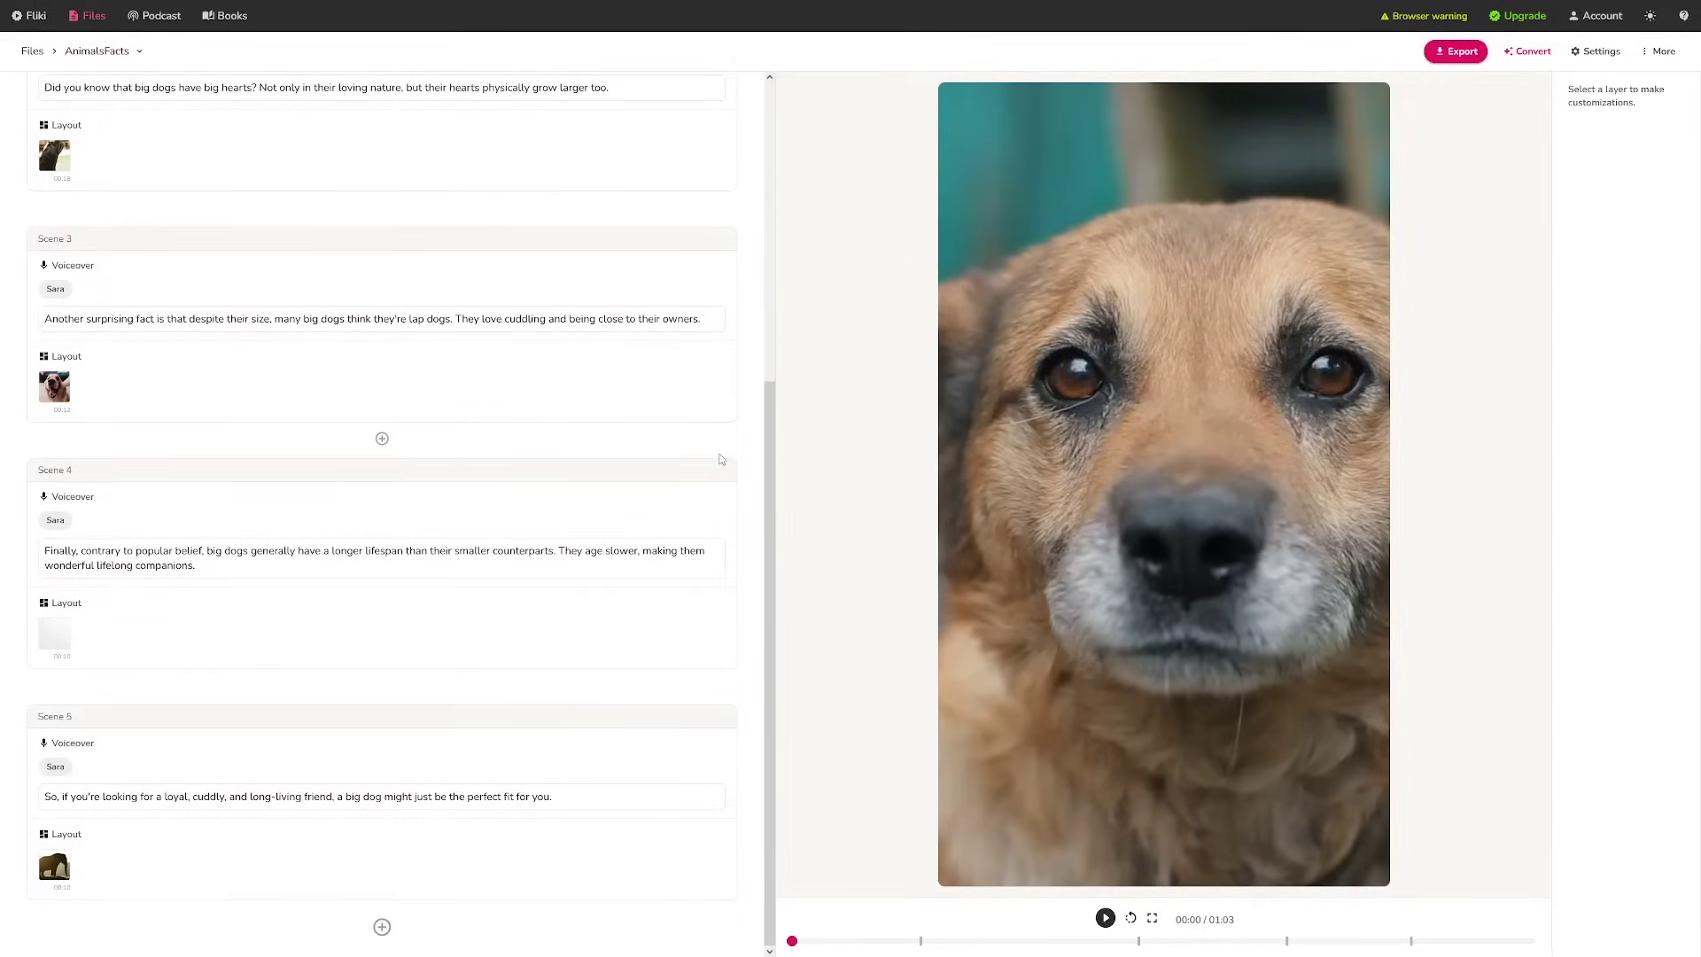
scroll(720, 459, "up", 5)
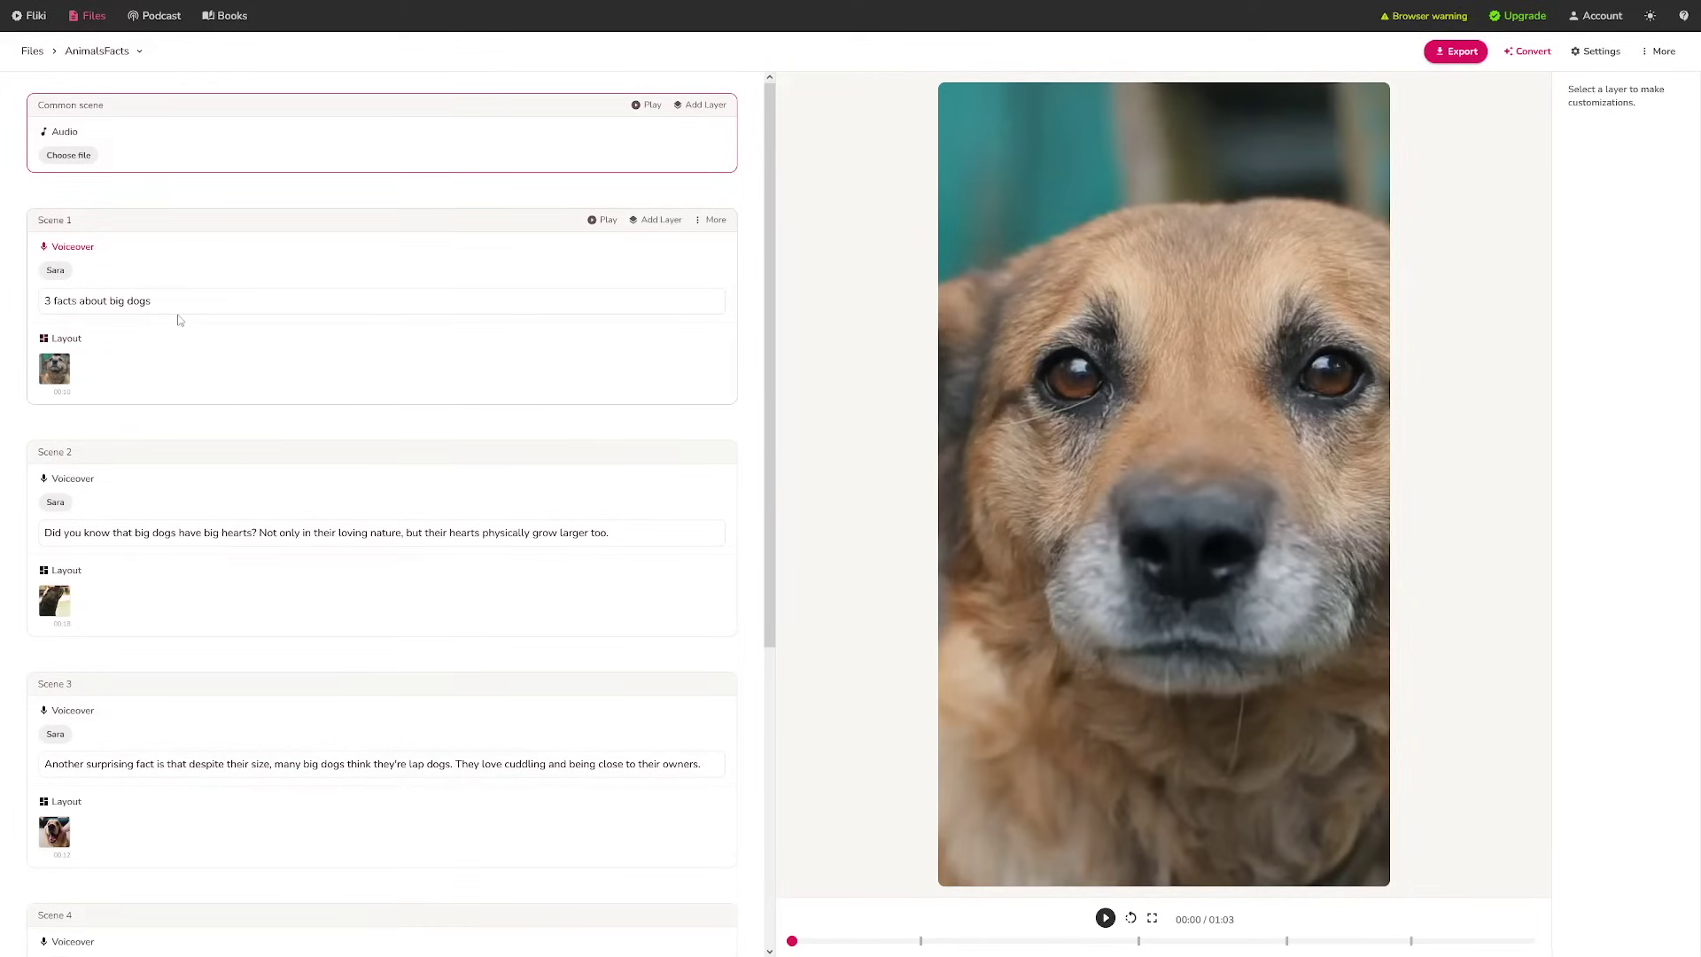
scroll(178, 319, "down", 1)
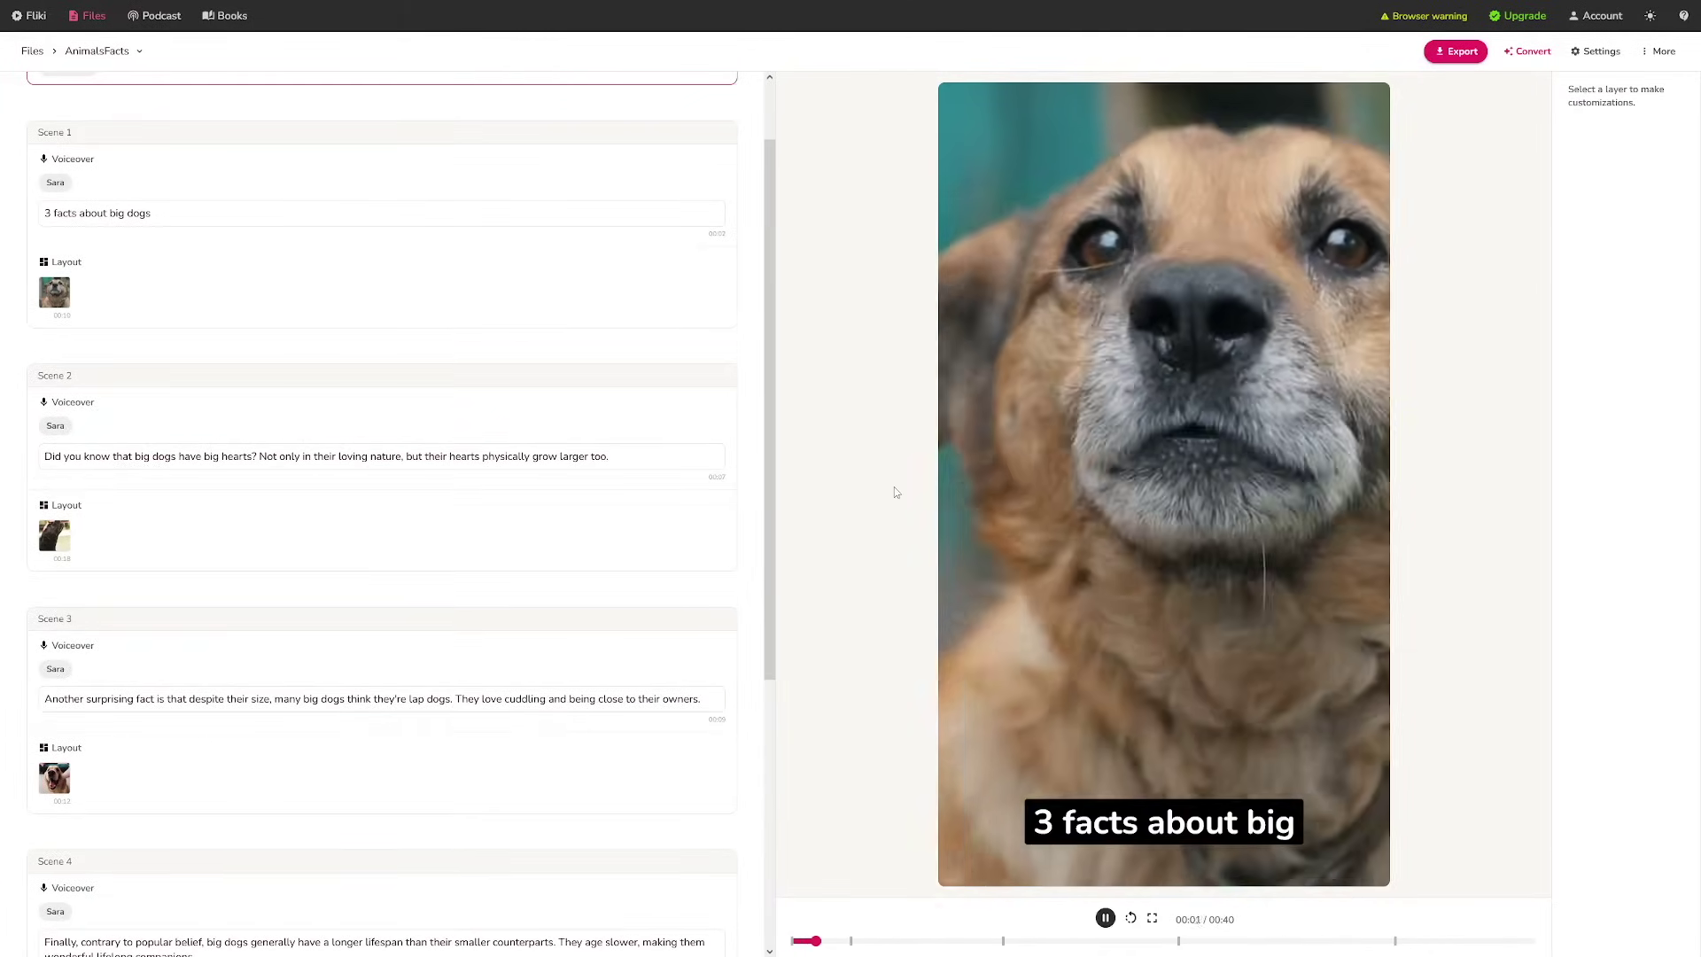
Step: Open the Layout settings of Scene 1 in the AnimalsFacts project
left_click(1215, 614)
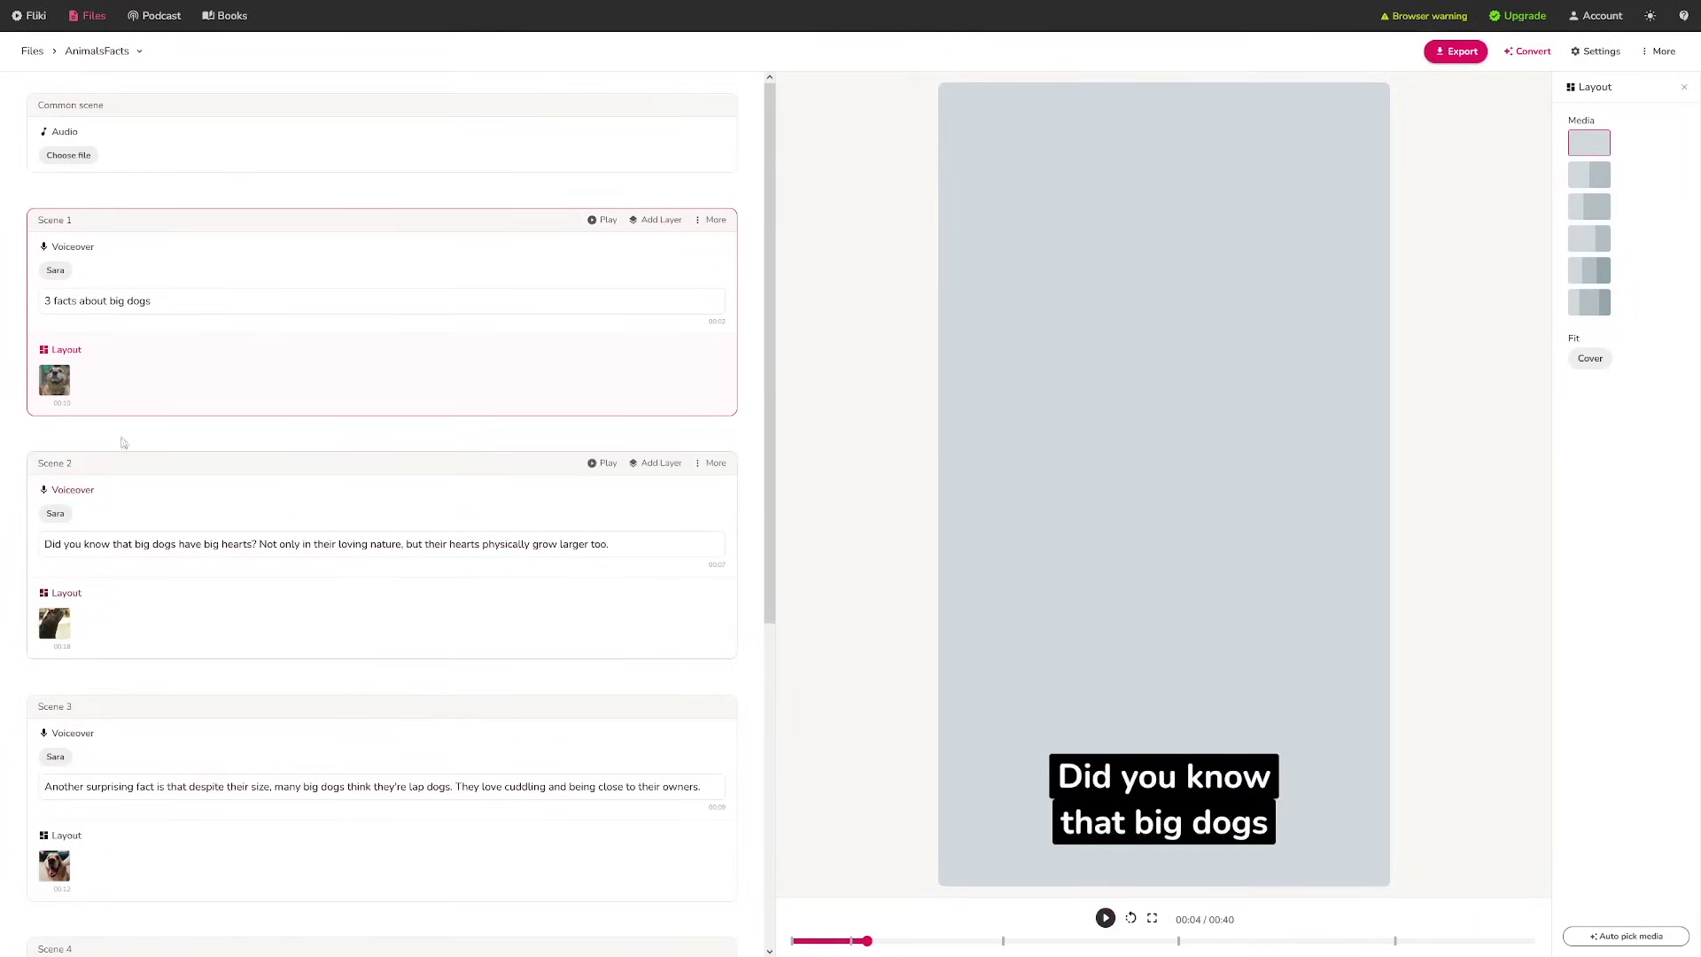
left_click(54, 384)
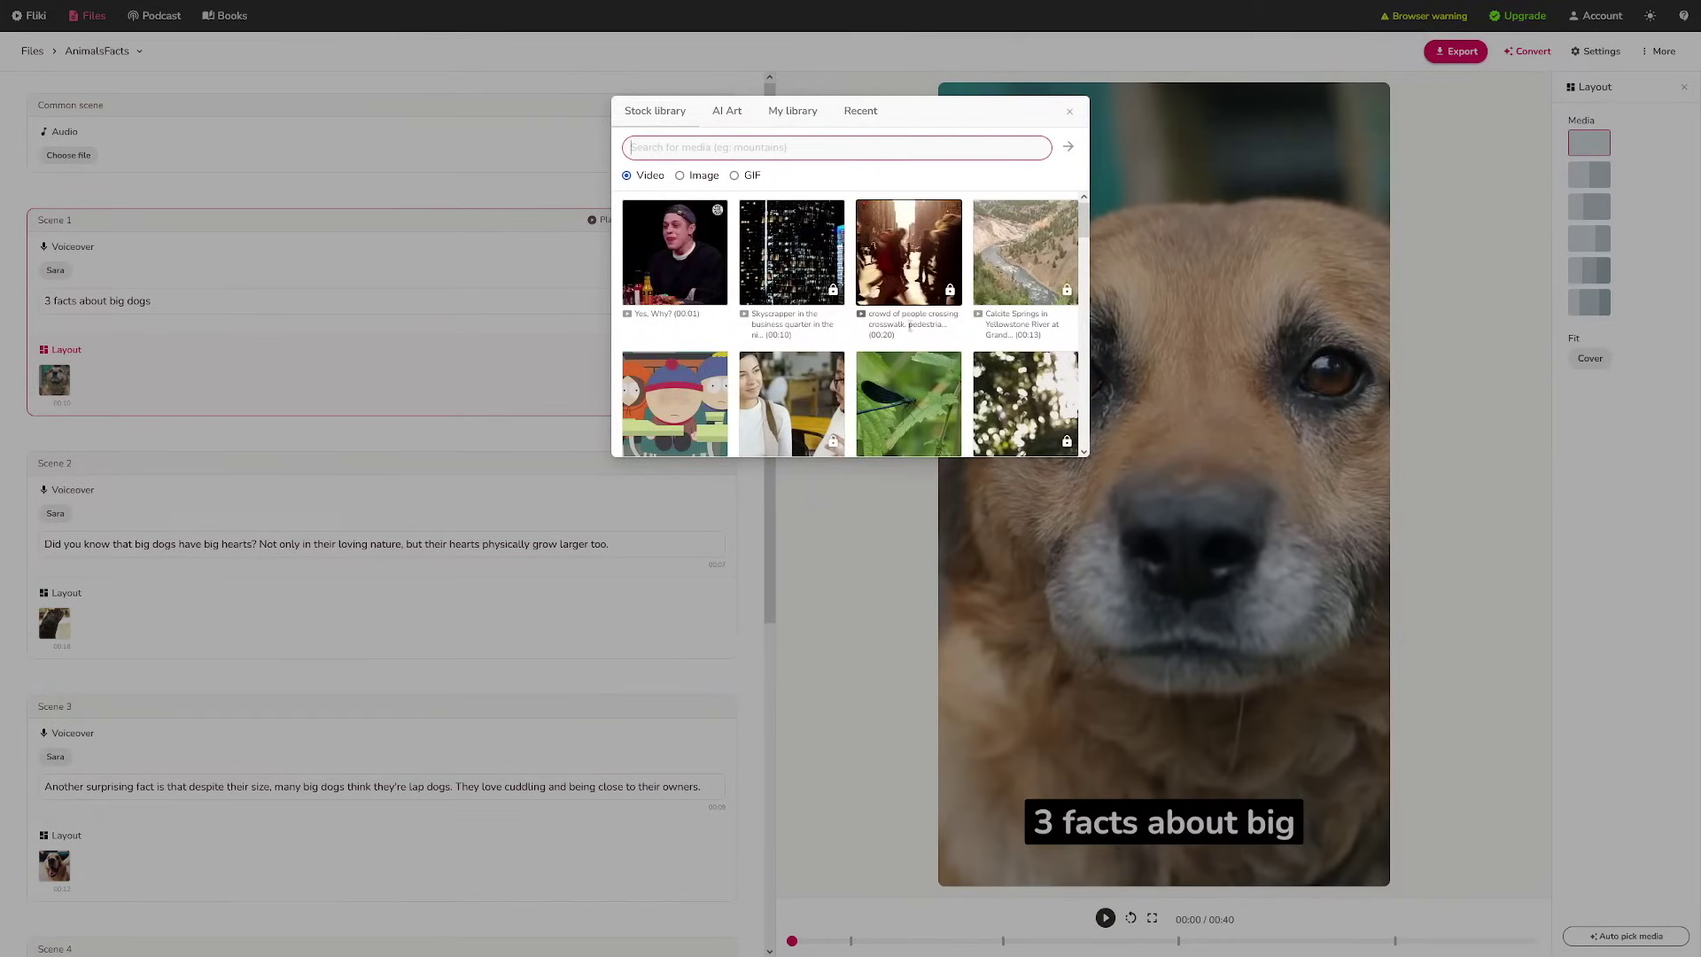
scroll(877, 323, "down", 2)
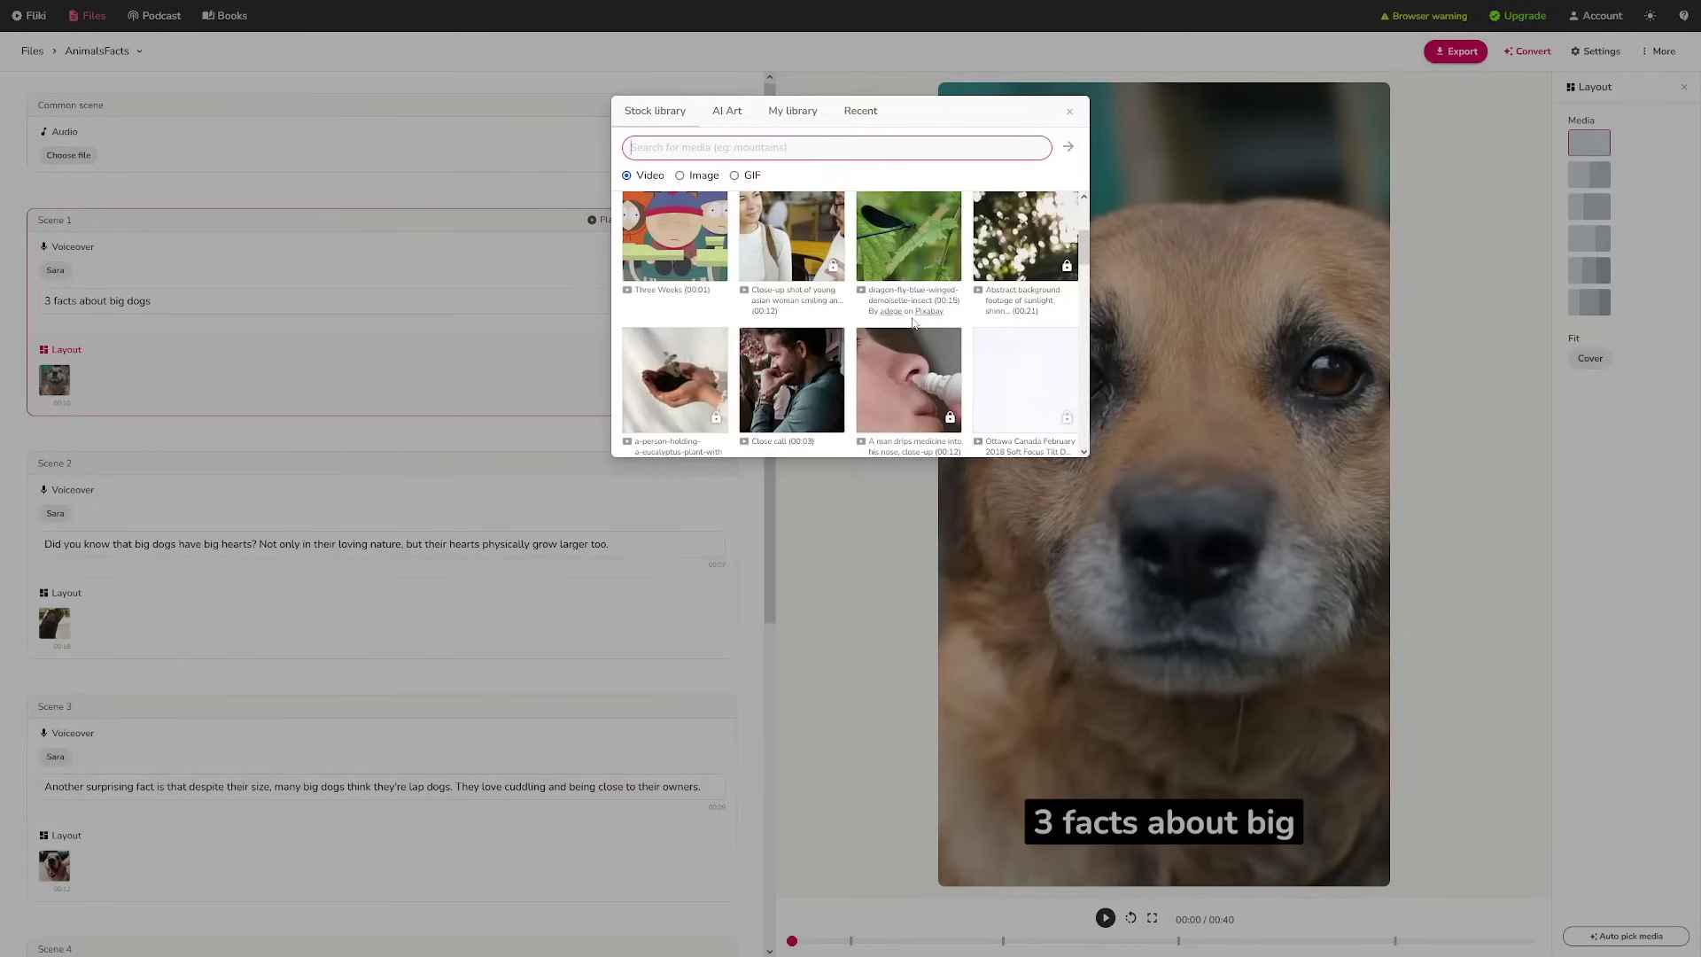
scroll(912, 322, "up", 2)
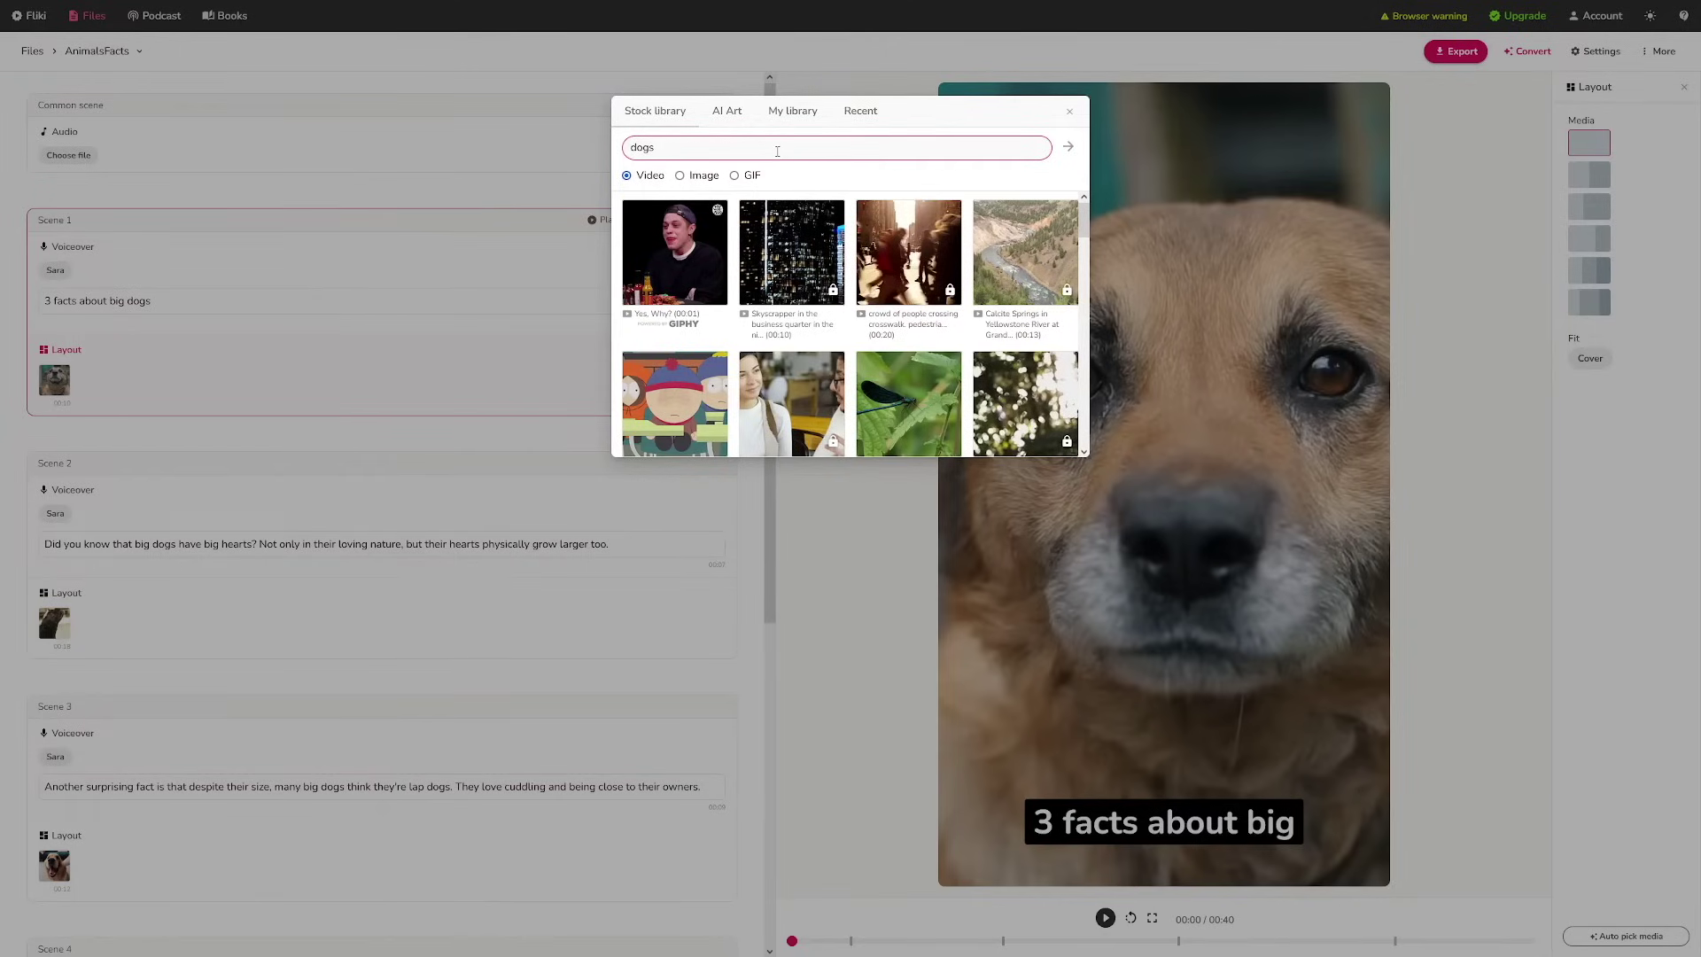
left_click(1069, 146)
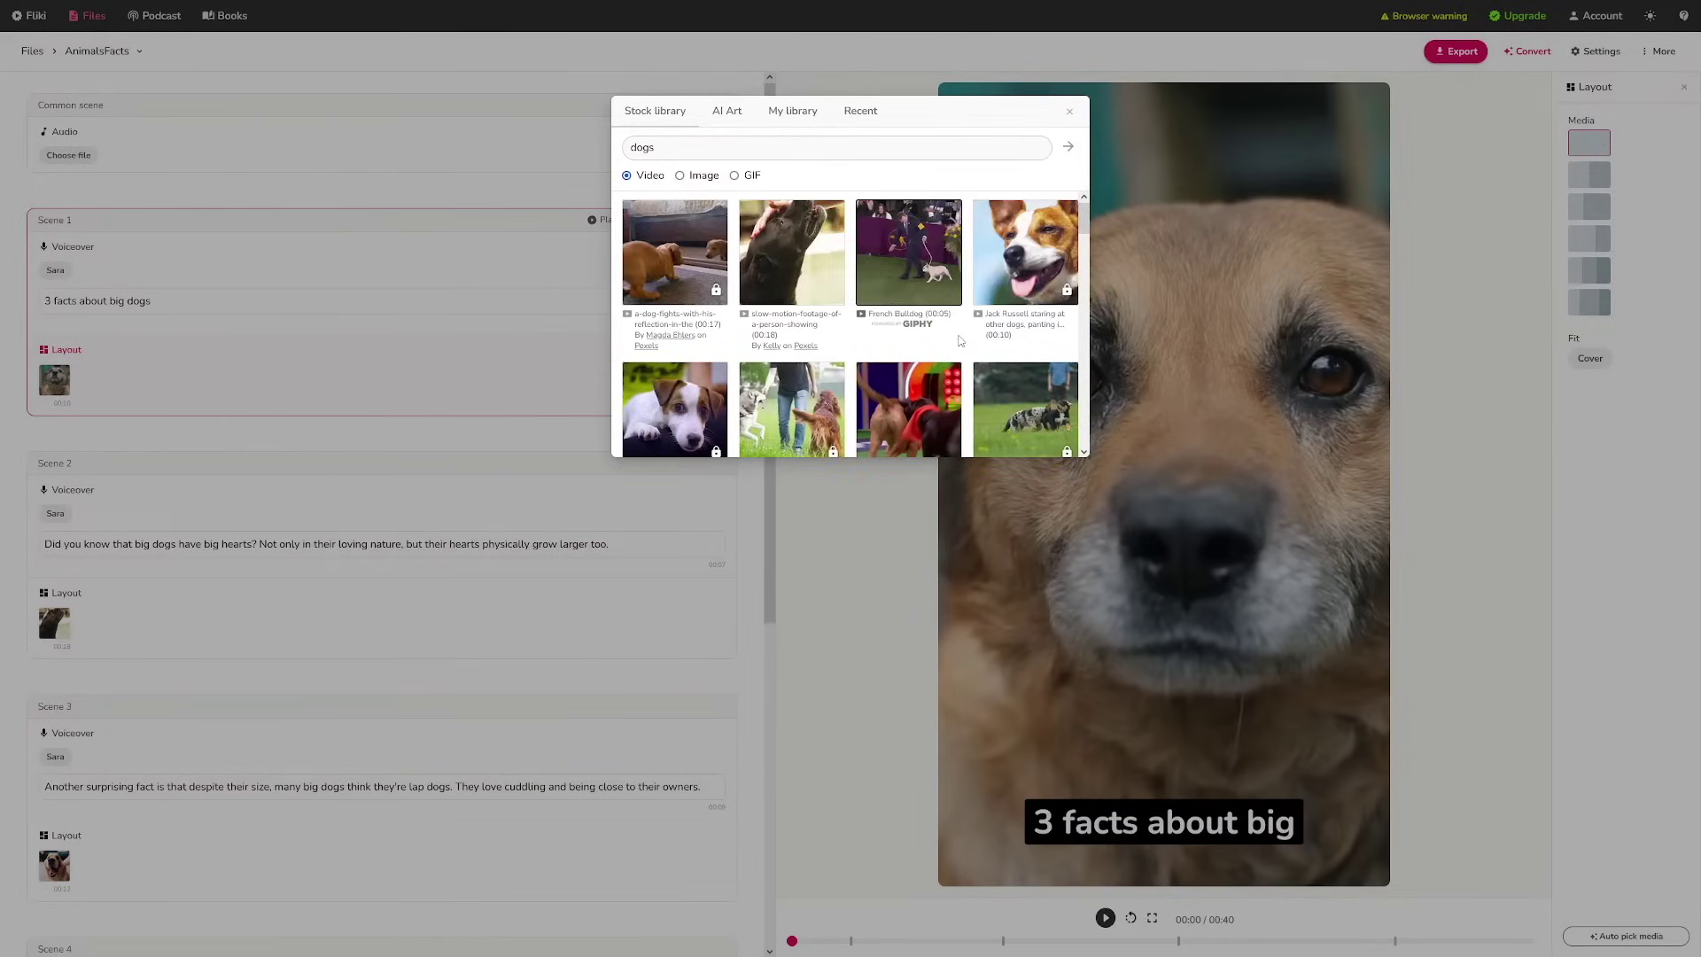
left_click(1022, 278)
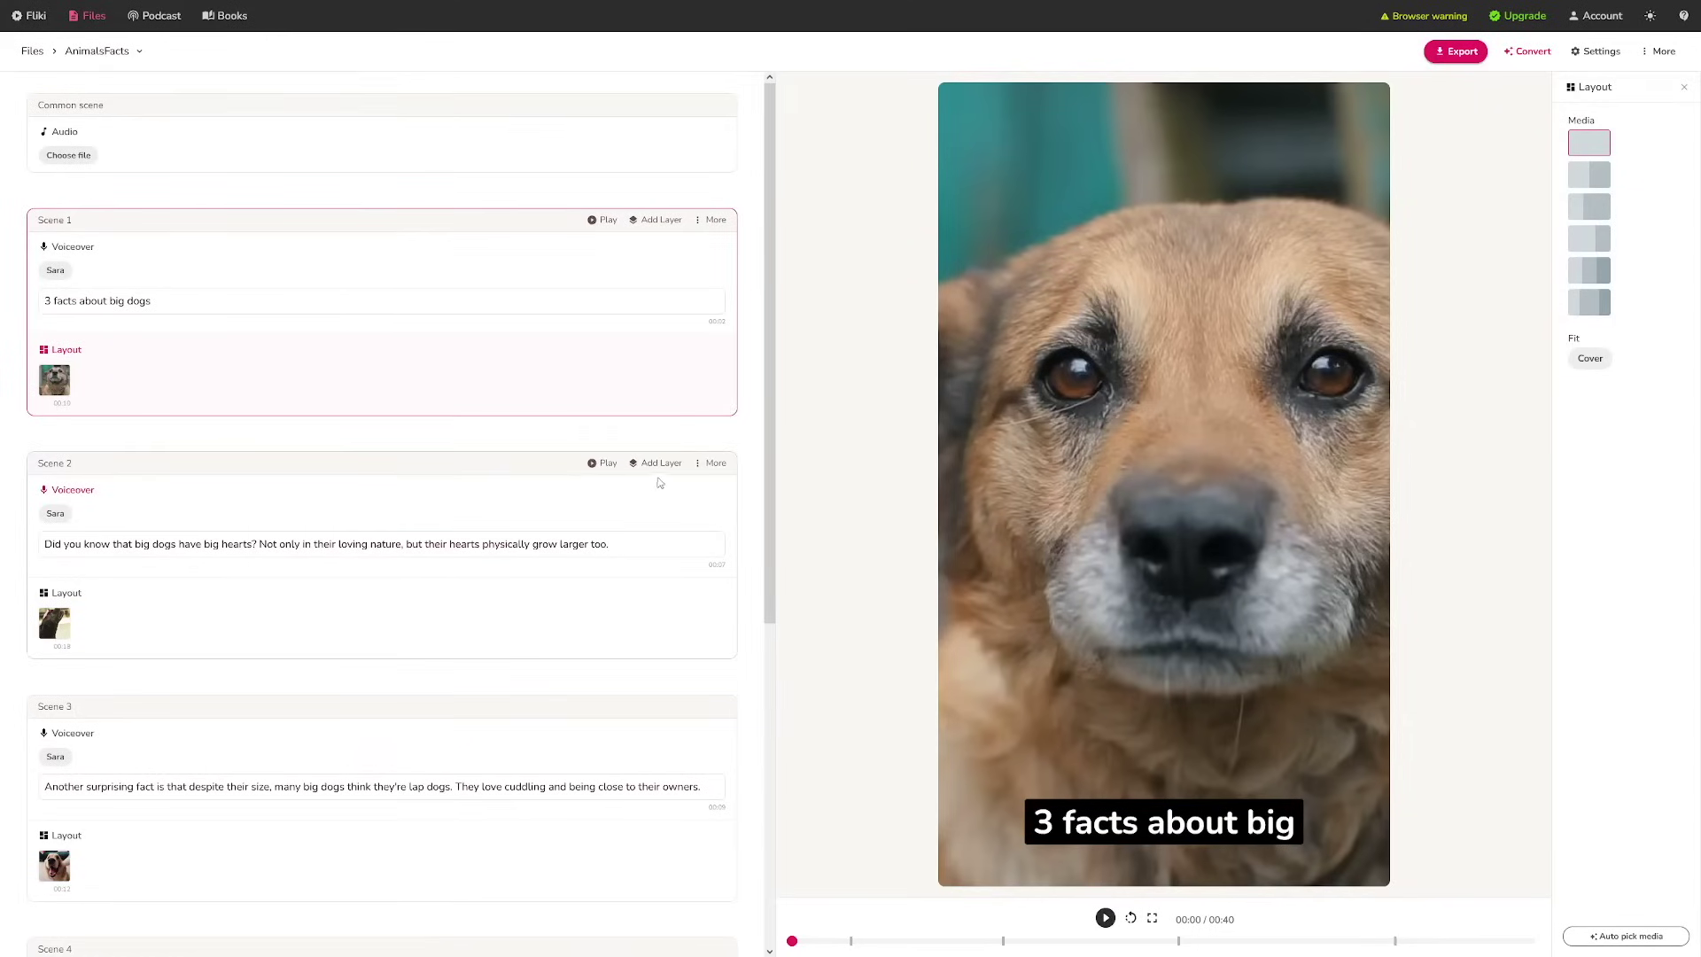
scroll(226, 528, "down", 1)
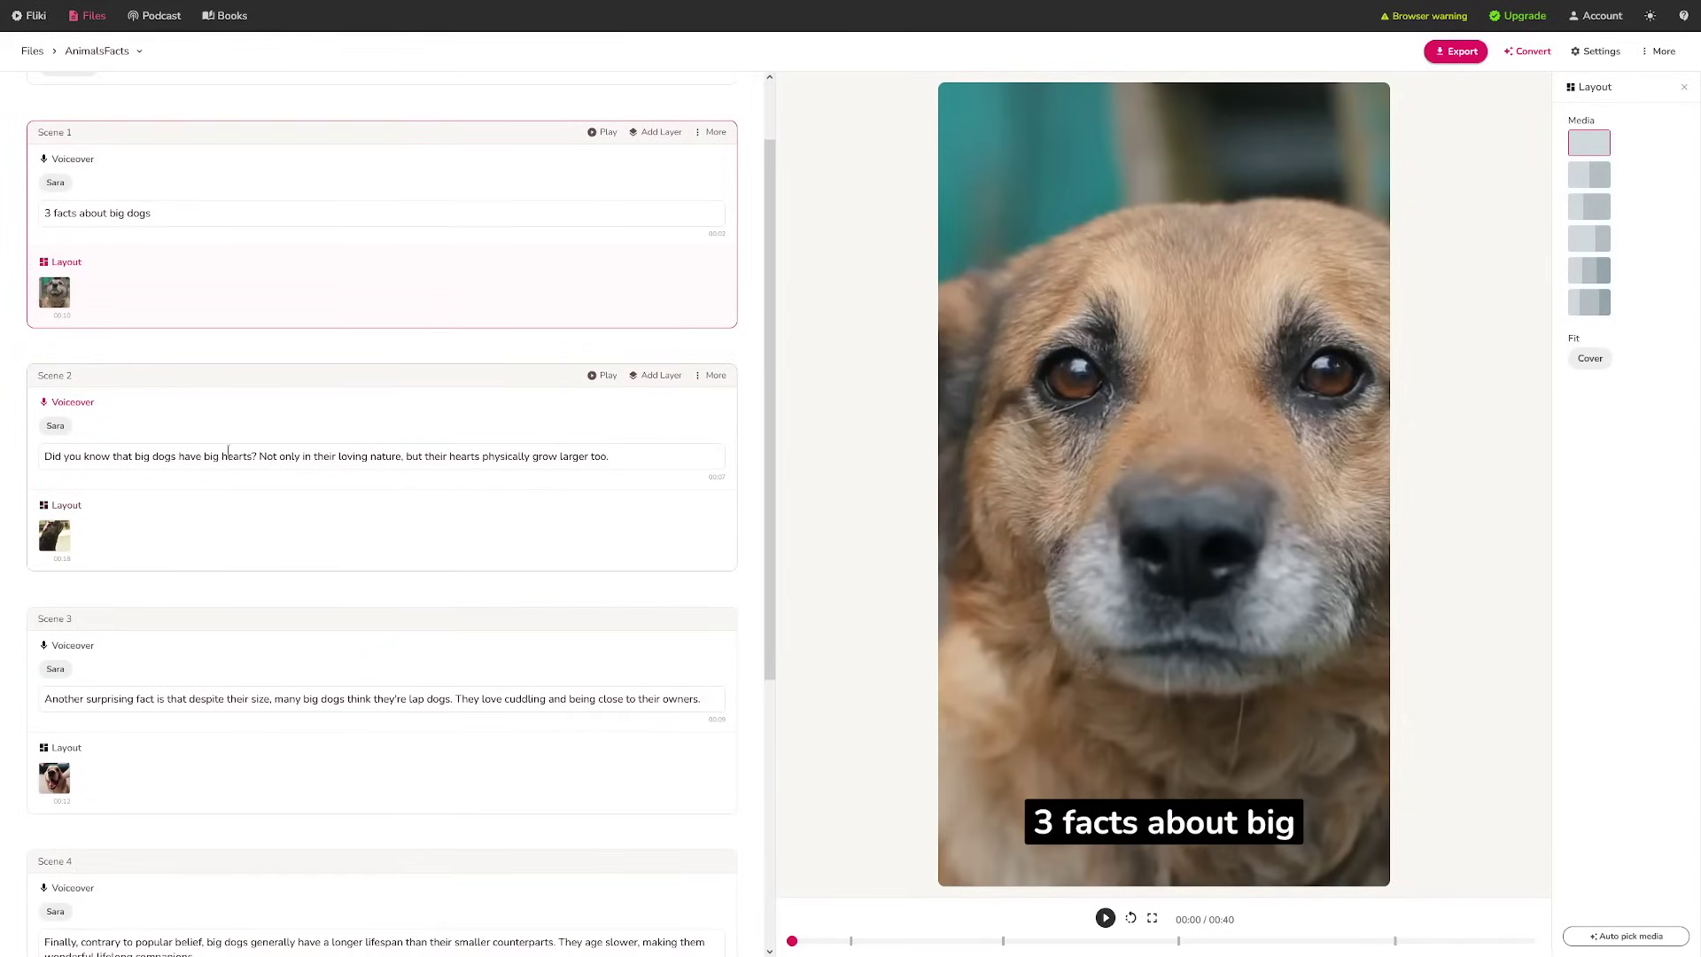
Step: Cut the sentence about dogs aging slower from Scene 4 and paste it into Scene 6's voiceover
left_click_drag(260, 455, 619, 464)
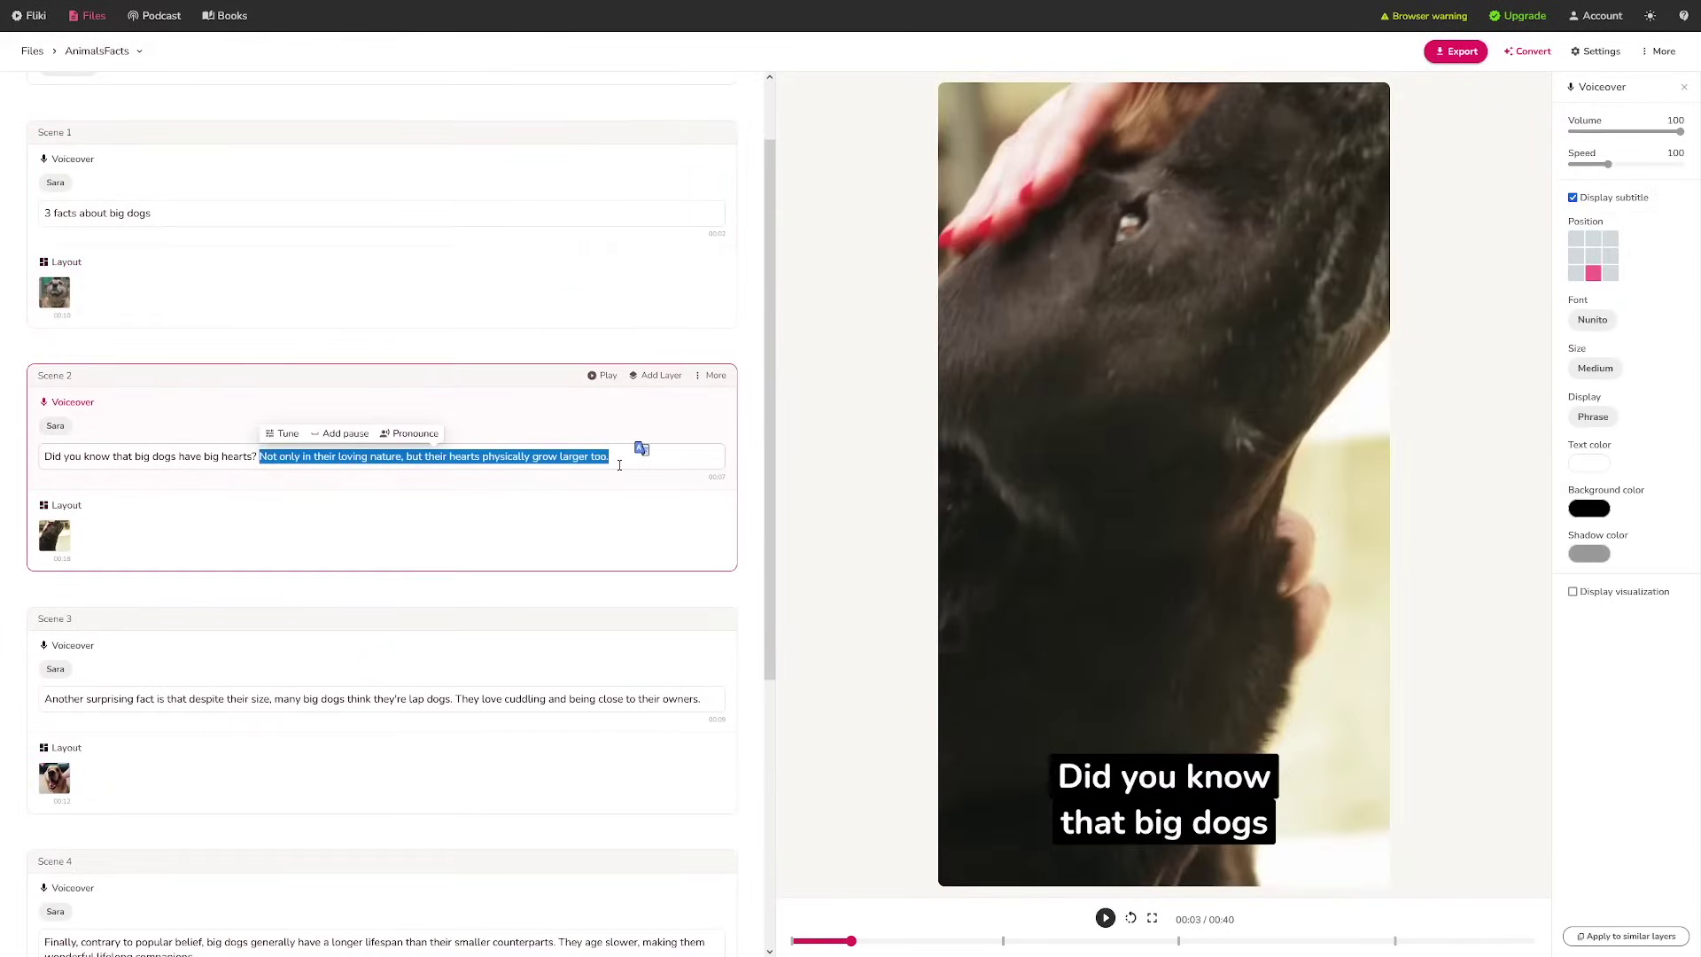
left_click(470, 510)
scroll(267, 496, "down", 5)
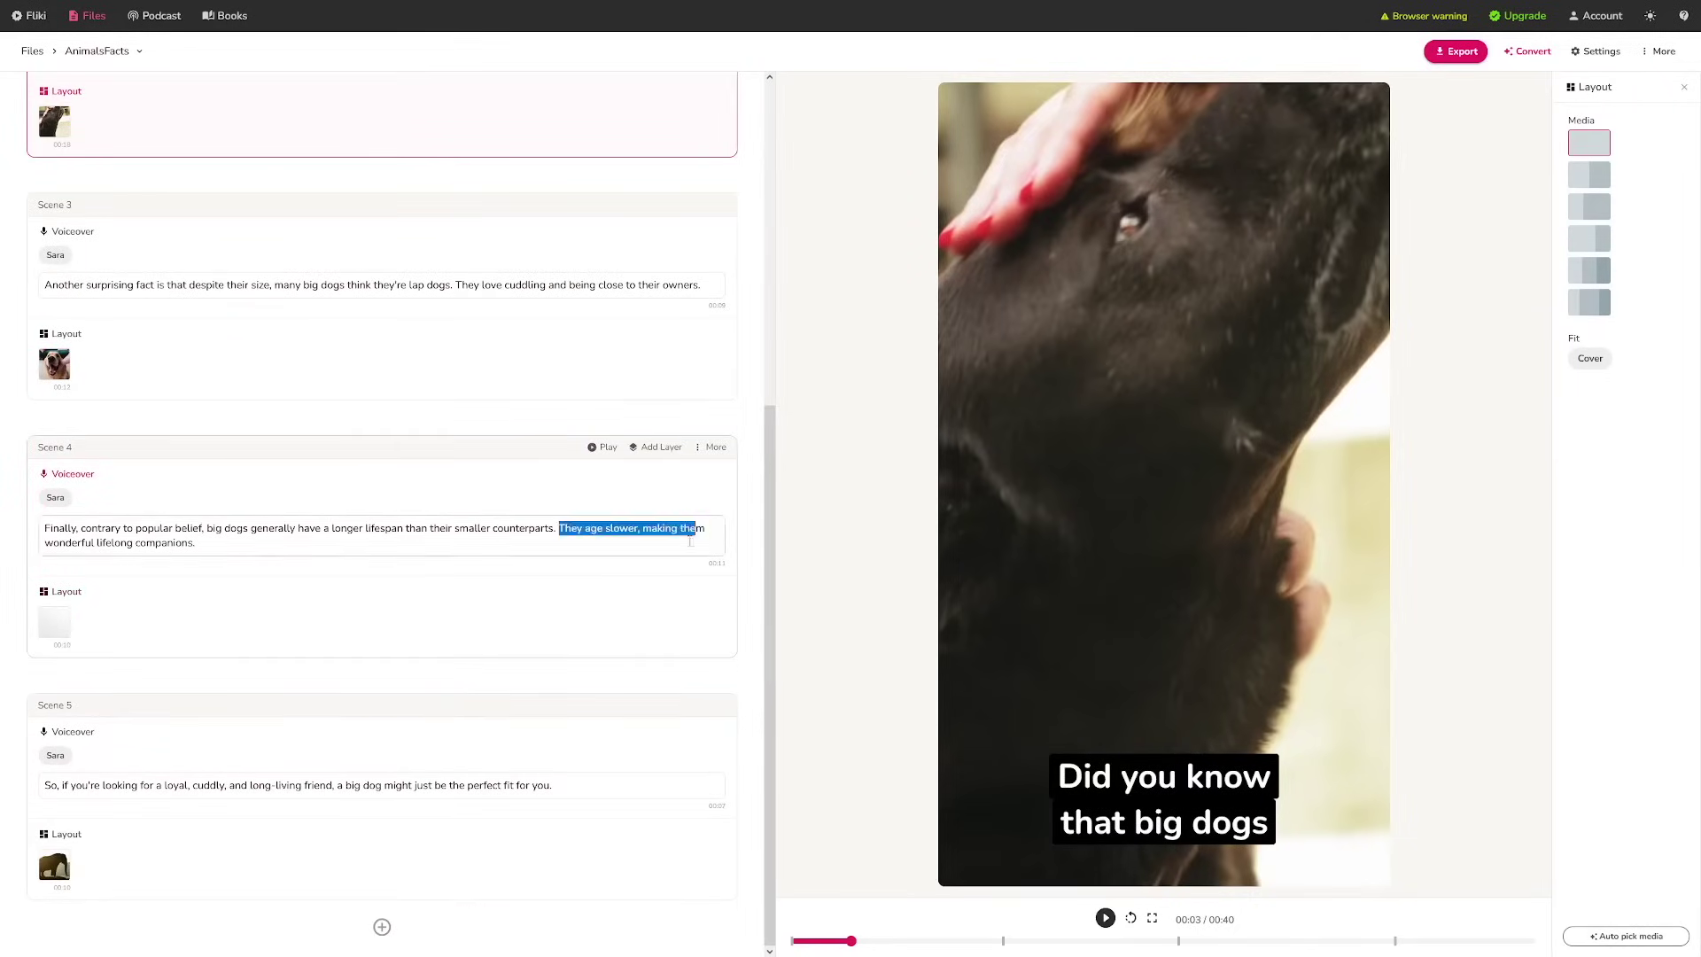
left_click_drag(659, 546, 284, 547)
key("ctrl+c")
key("BackSpace")
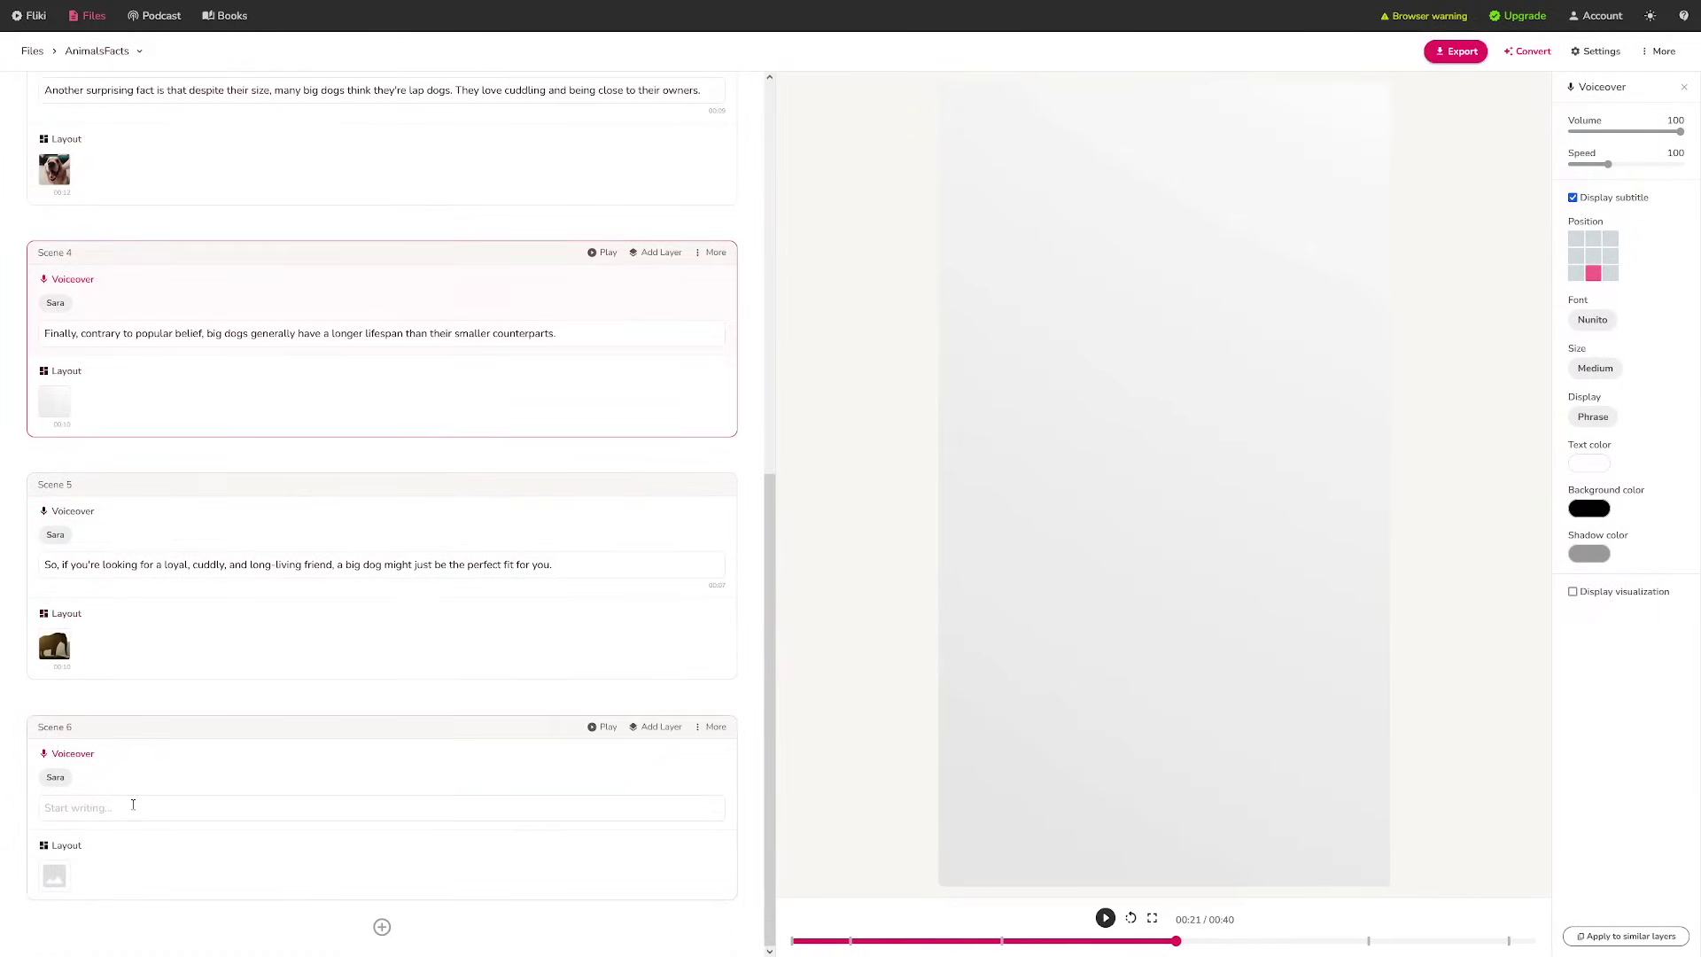
left_click(130, 798)
key("ctrl+v")
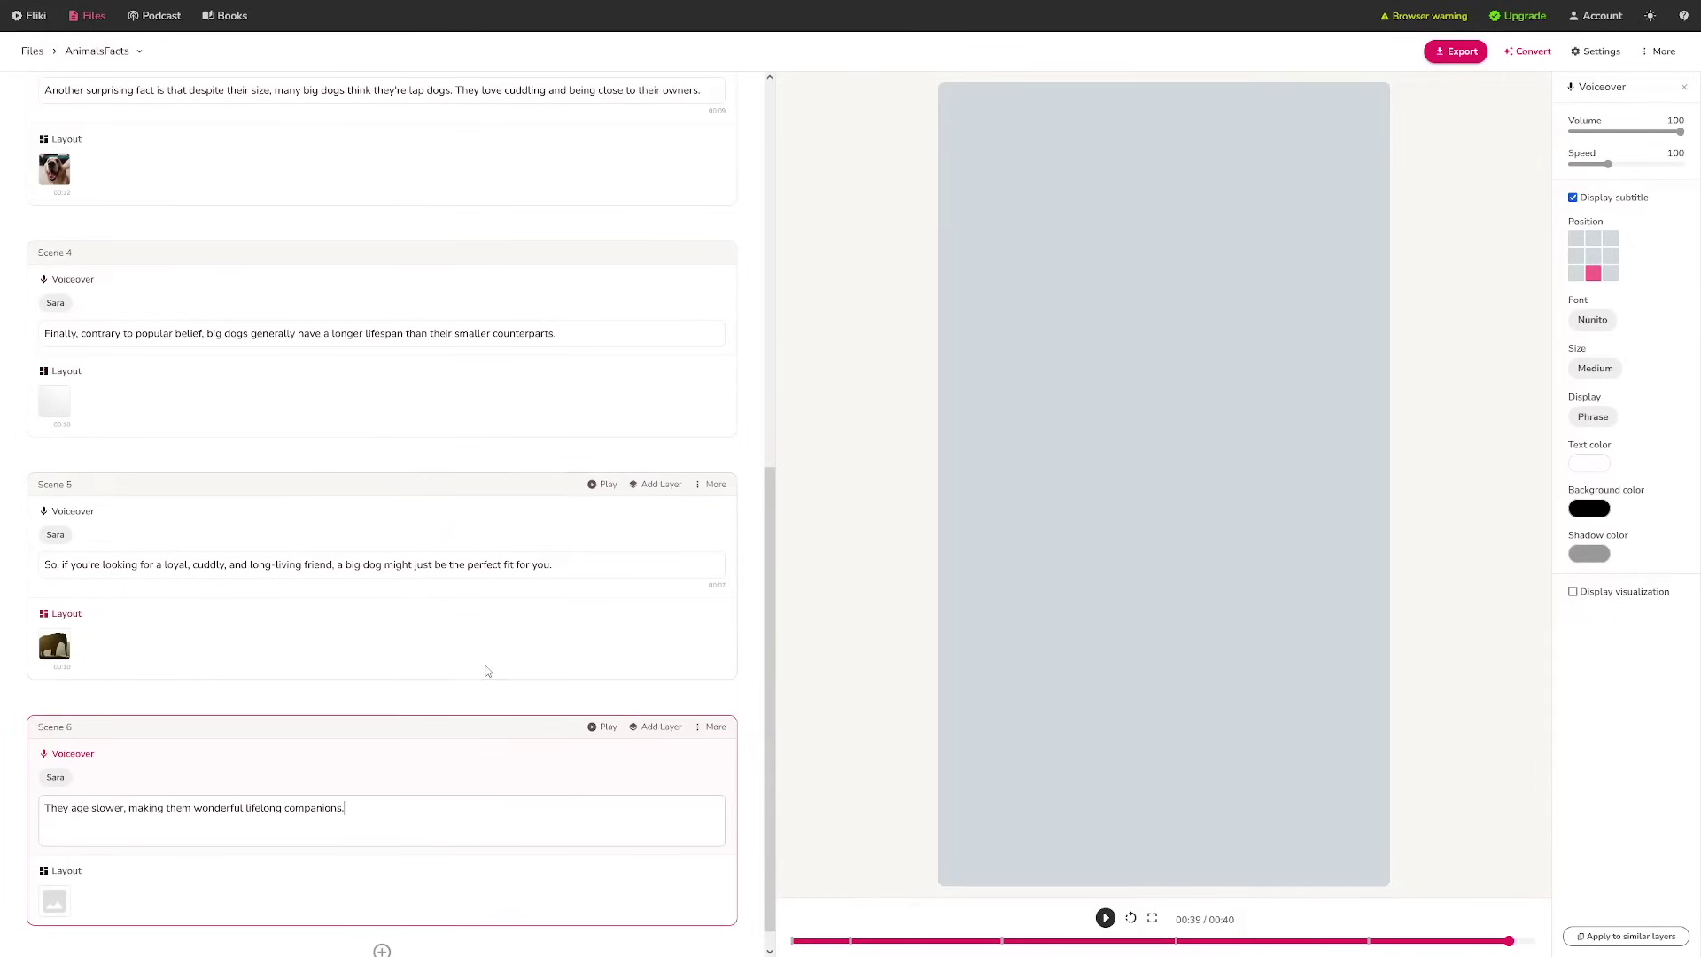
Step: Add the first 'dog' stock video clip as Scene 6's media
left_click(55, 904)
type("dog")
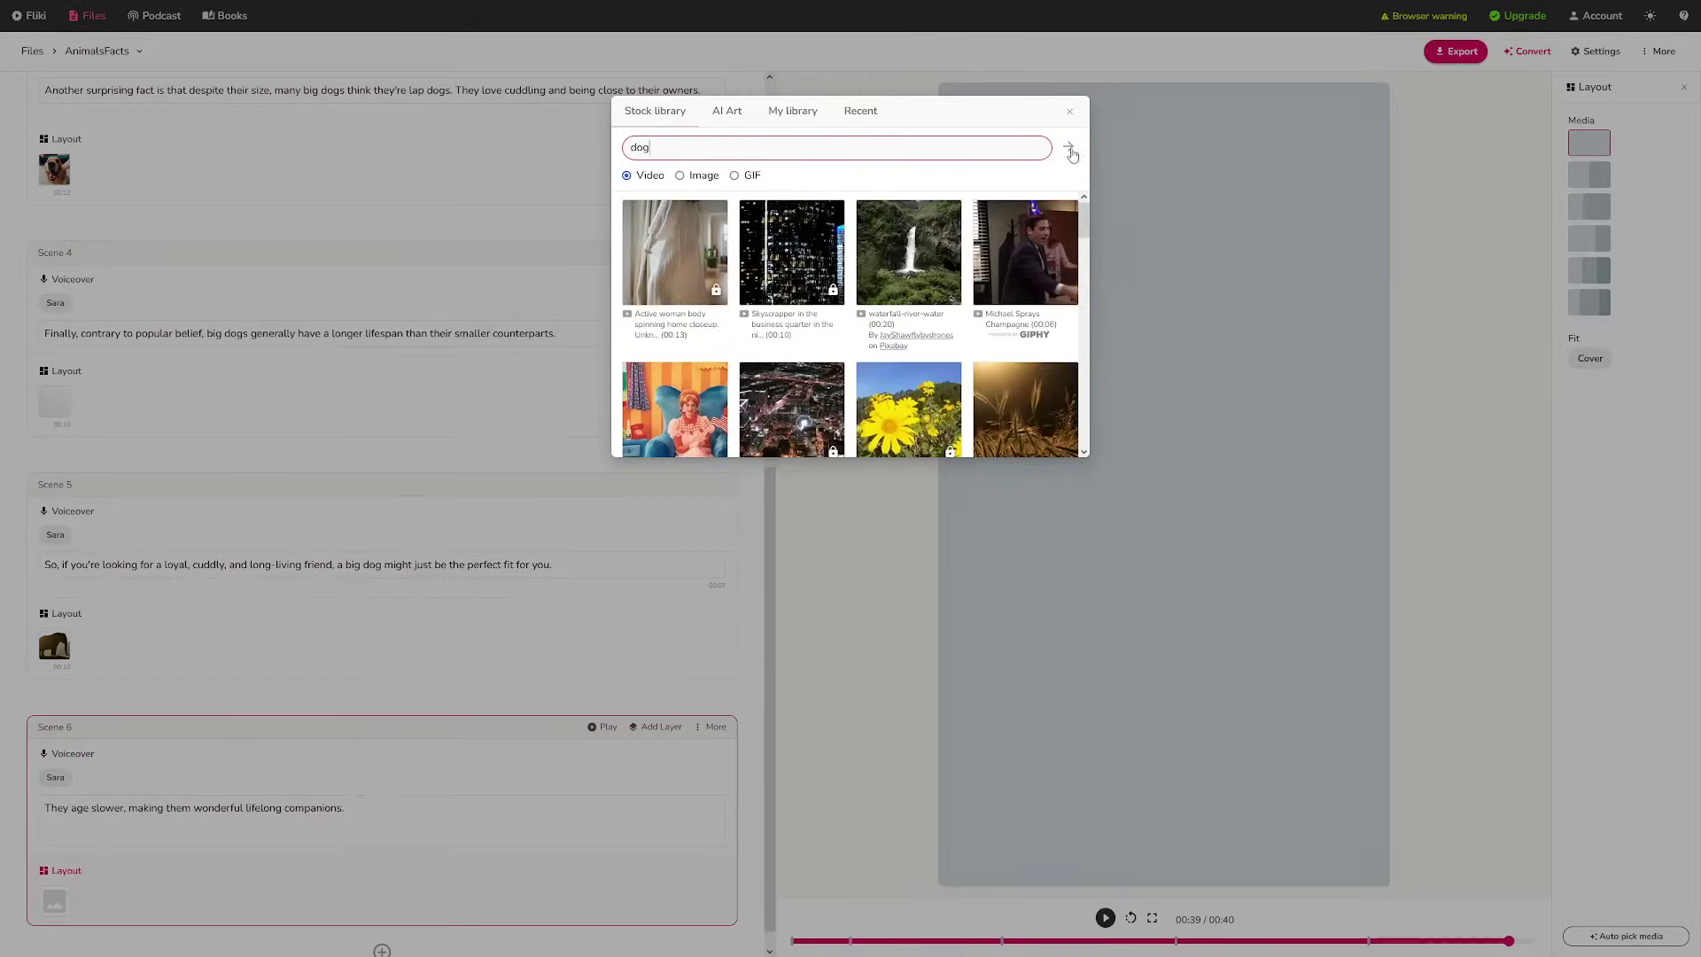
left_click(1069, 150)
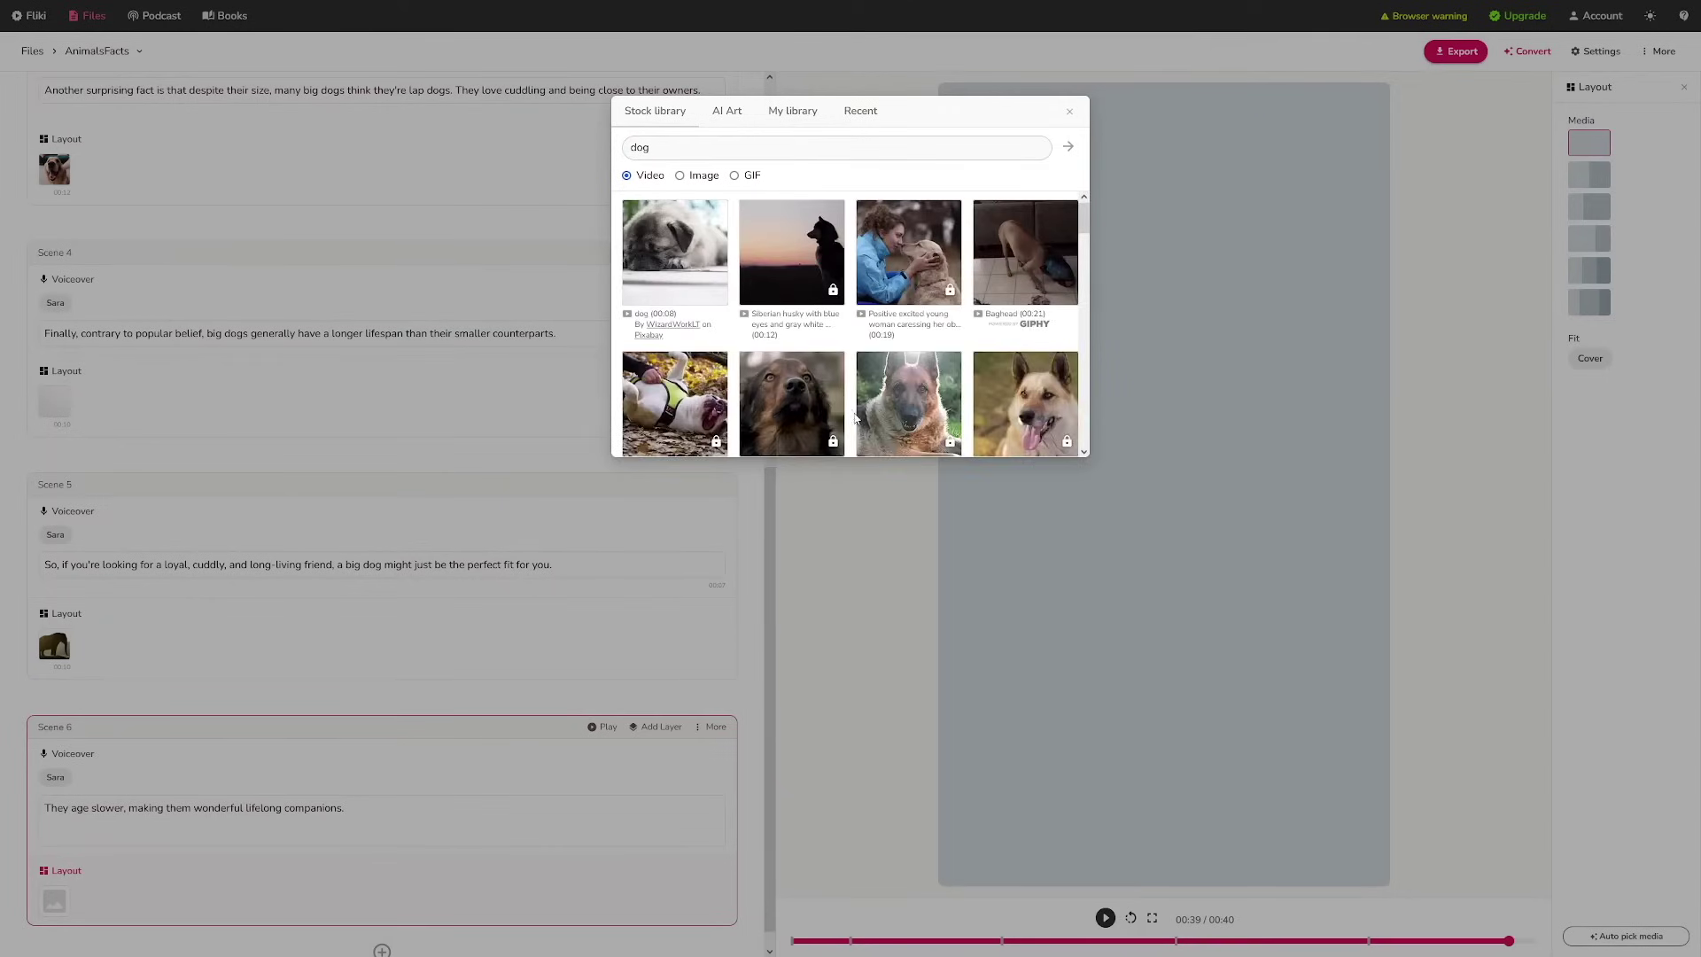
left_click(681, 267)
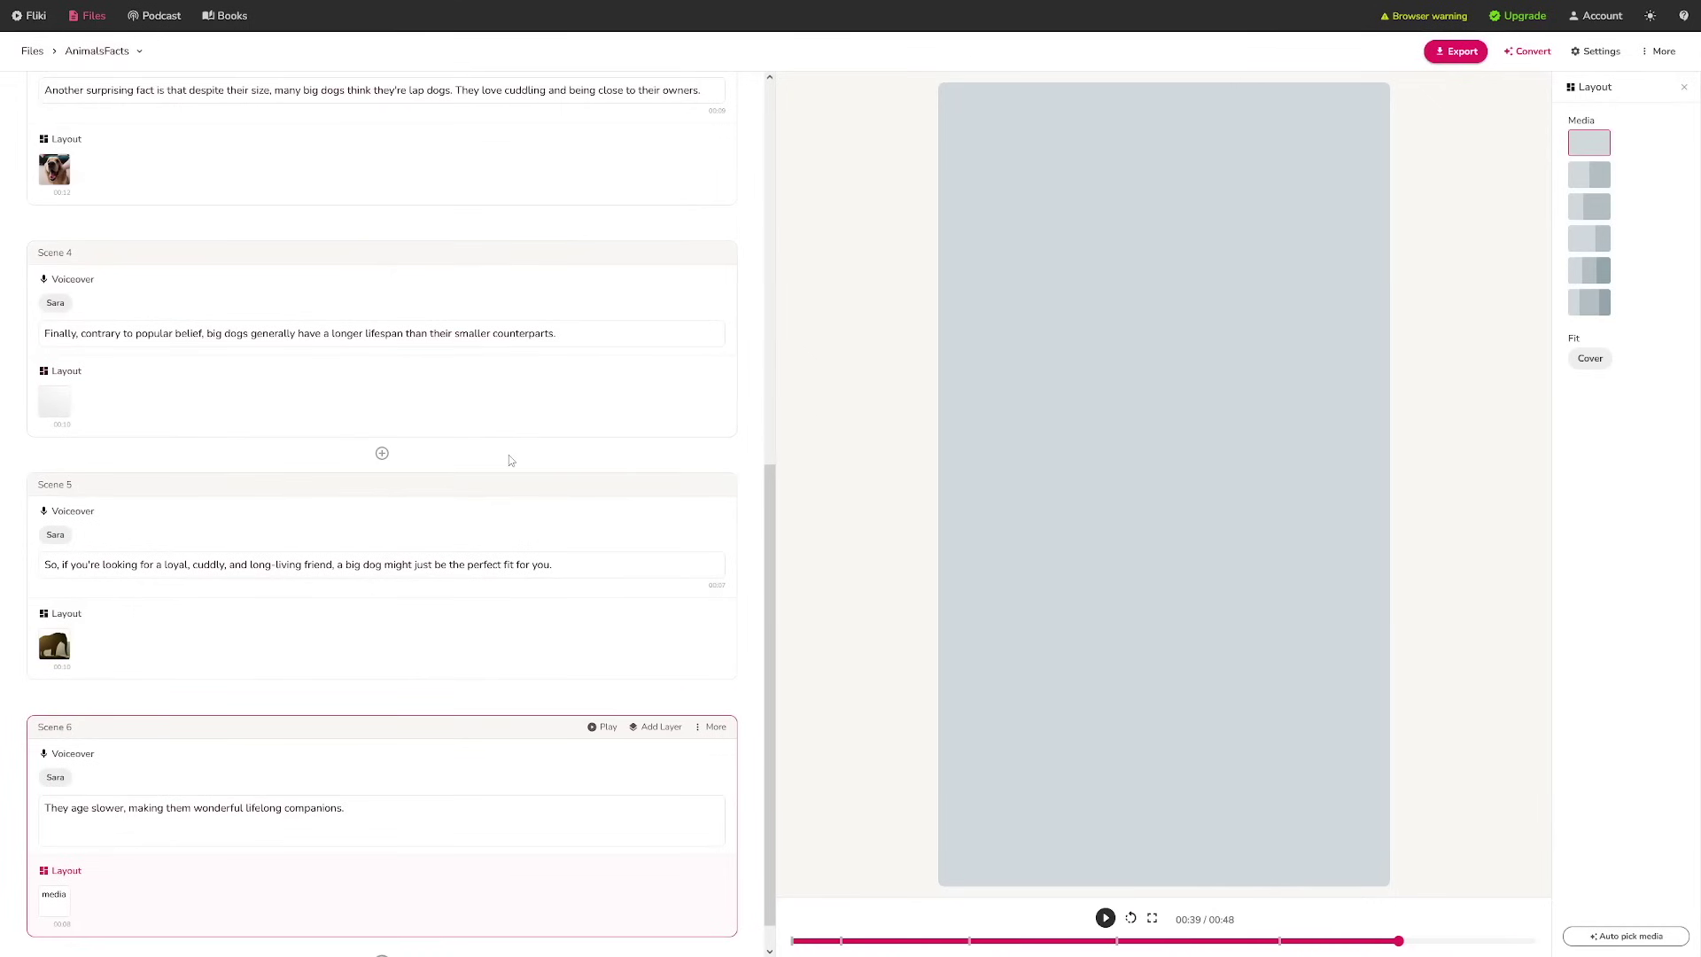
Step: Generate Cinematic-style AI art from the prompt 'dog lying' as Scene 5's media
left_click(55, 647)
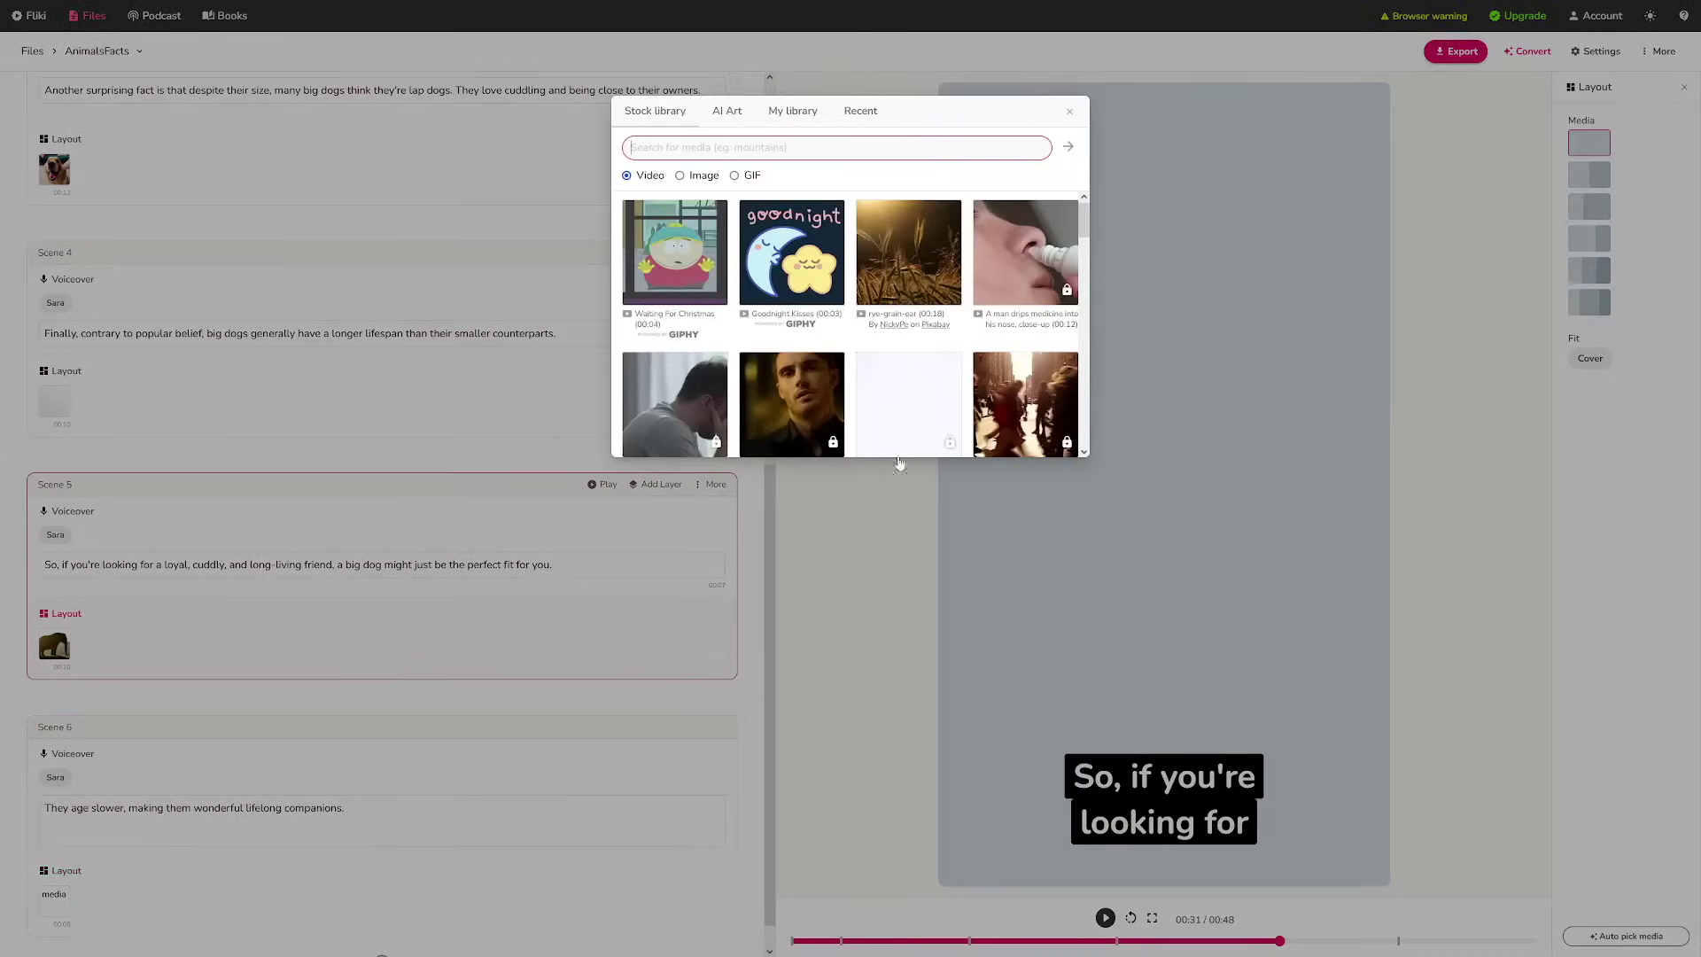
left_click(732, 113)
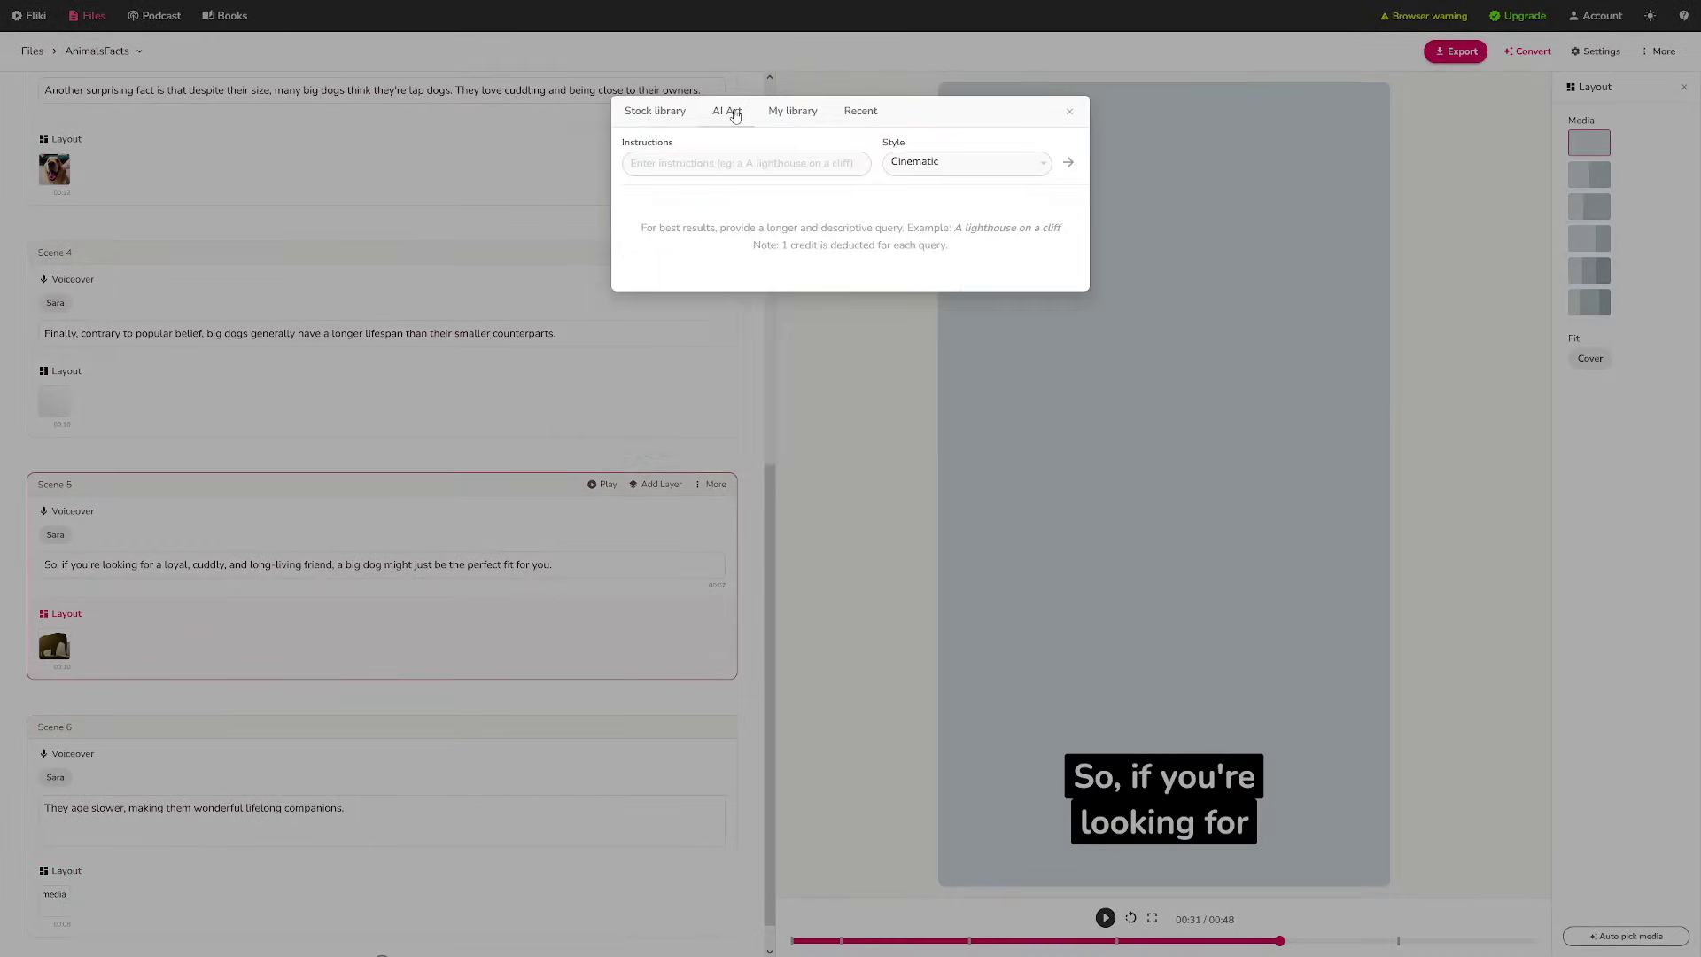
left_click(757, 170)
type("dog lying")
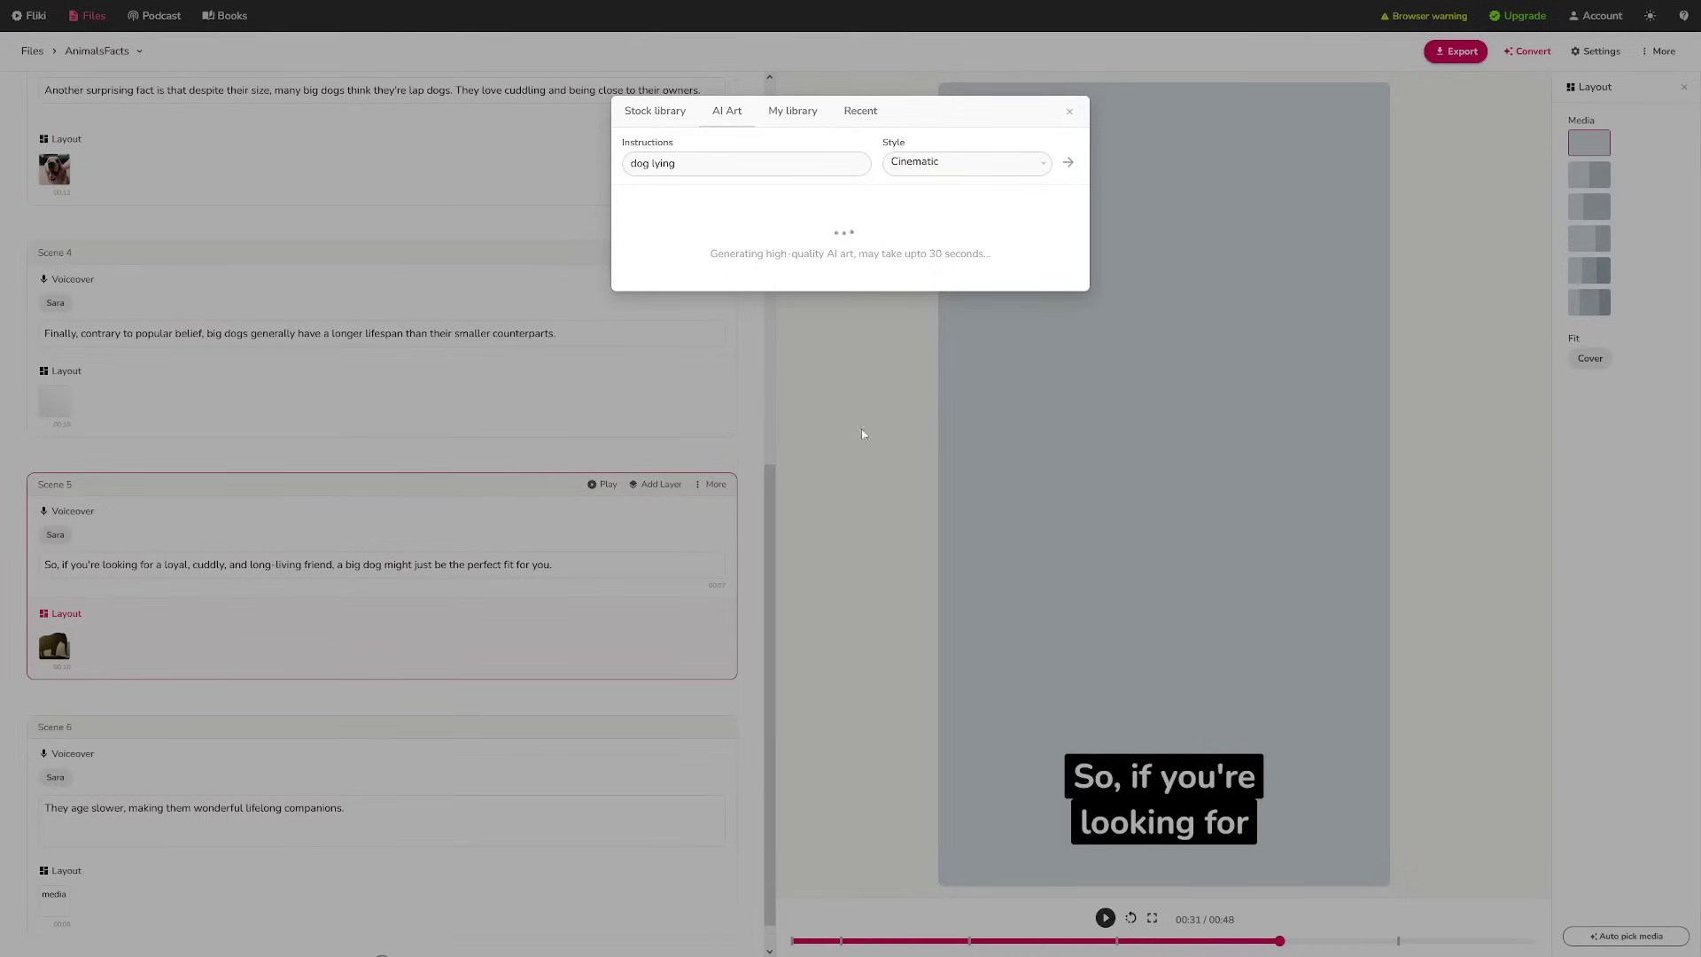
left_click(862, 434)
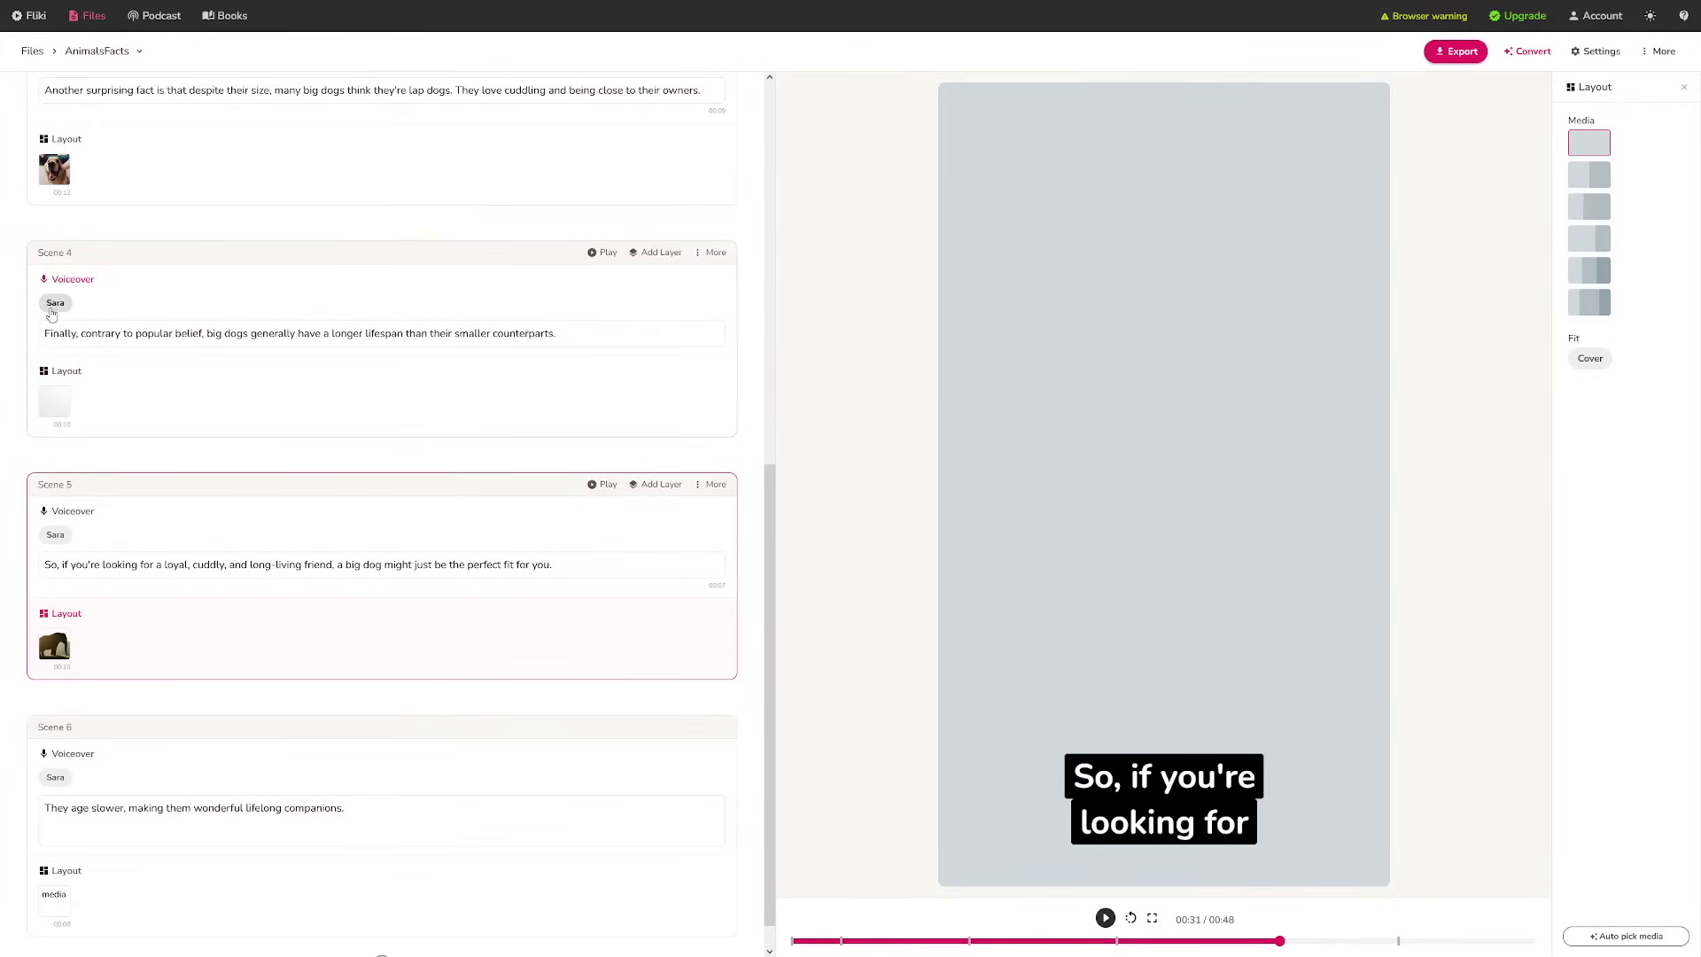
Step: Replace the Sara voice with Davis and apply it to all voiceovers
left_click(53, 306)
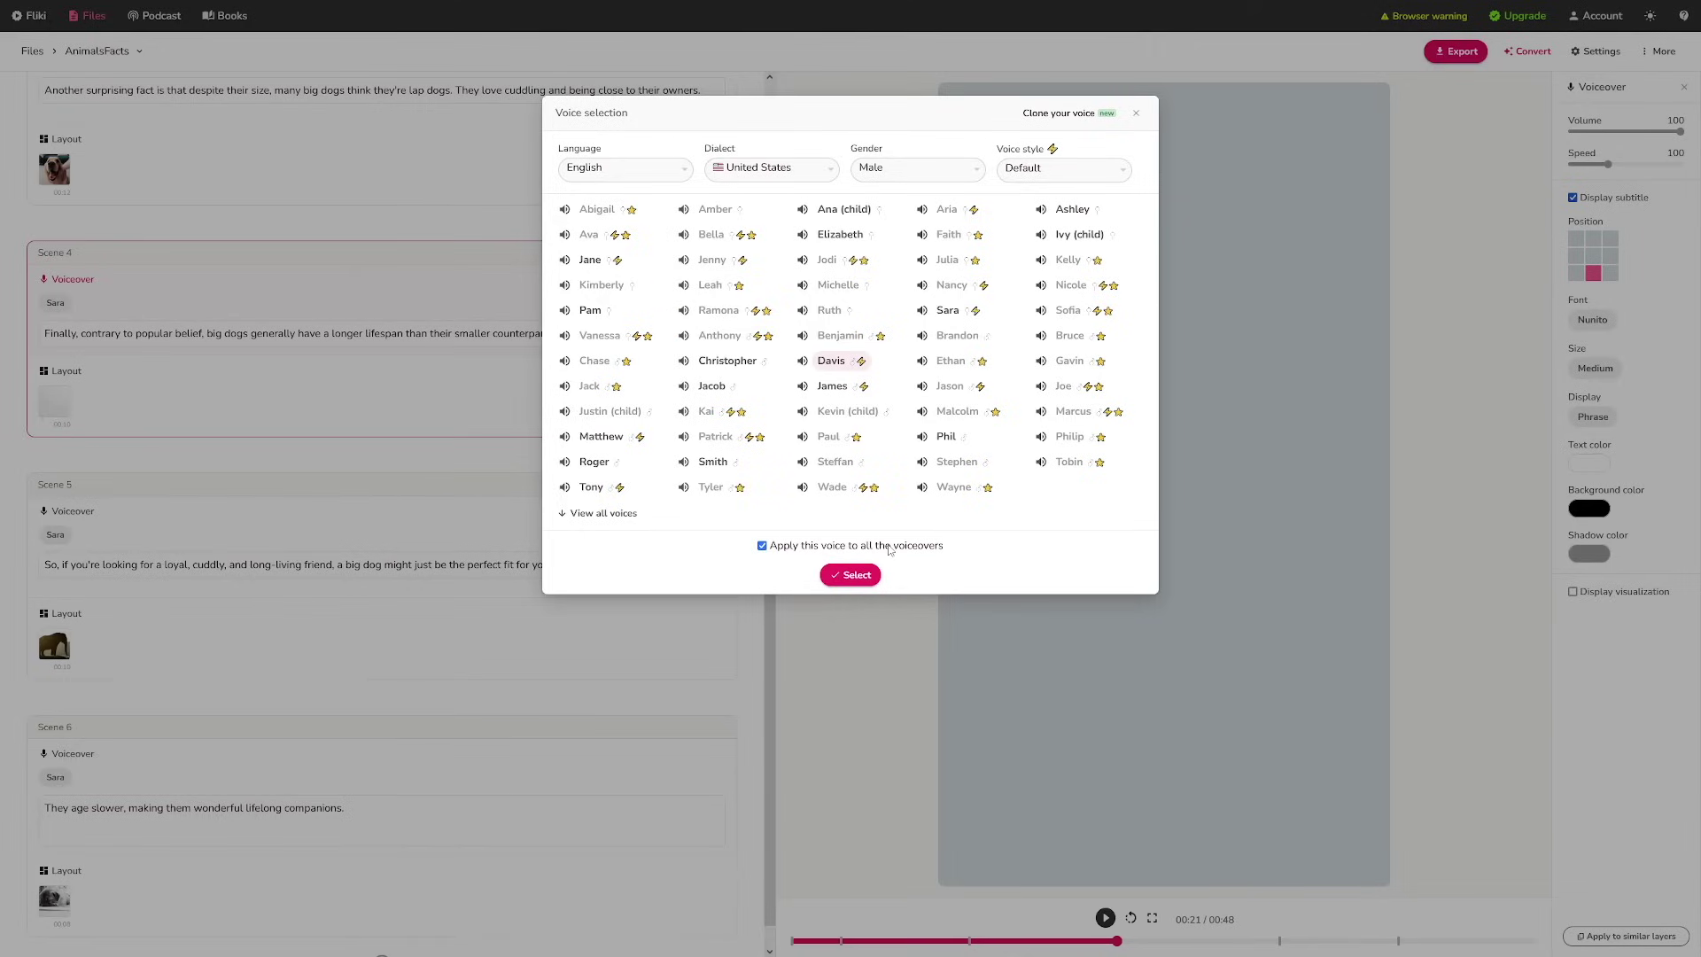
left_click(859, 572)
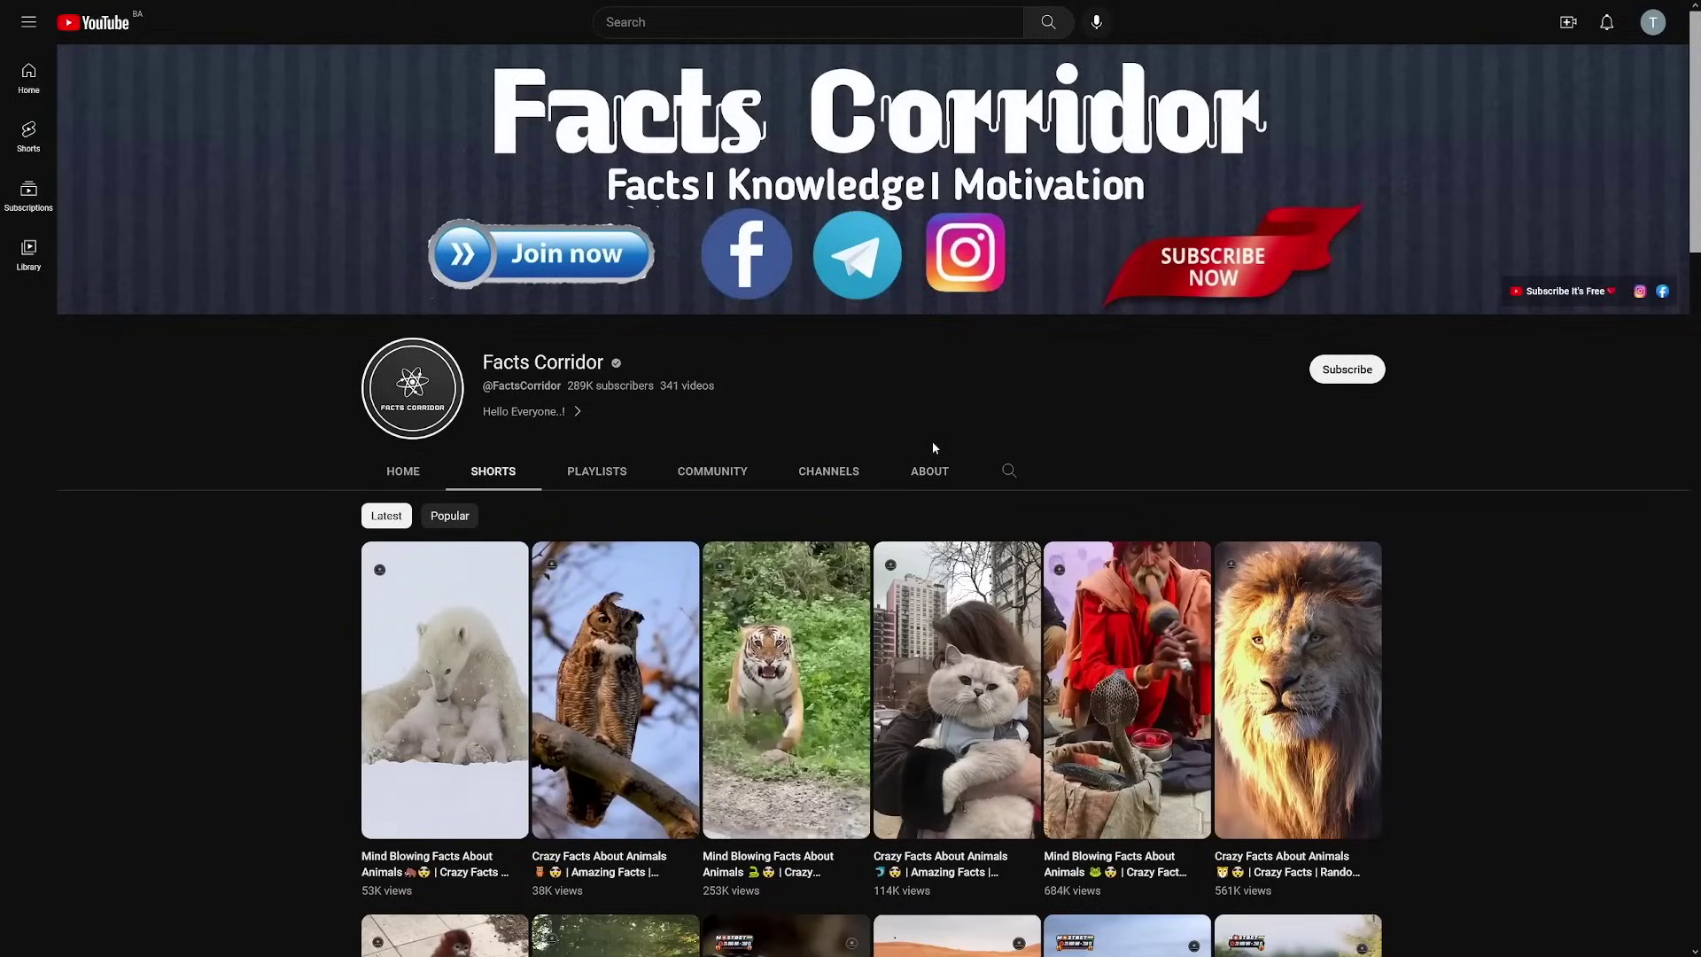
type("animal facts")
Step: Search YouTube for 'animal facts' and scroll through the results
key("Return")
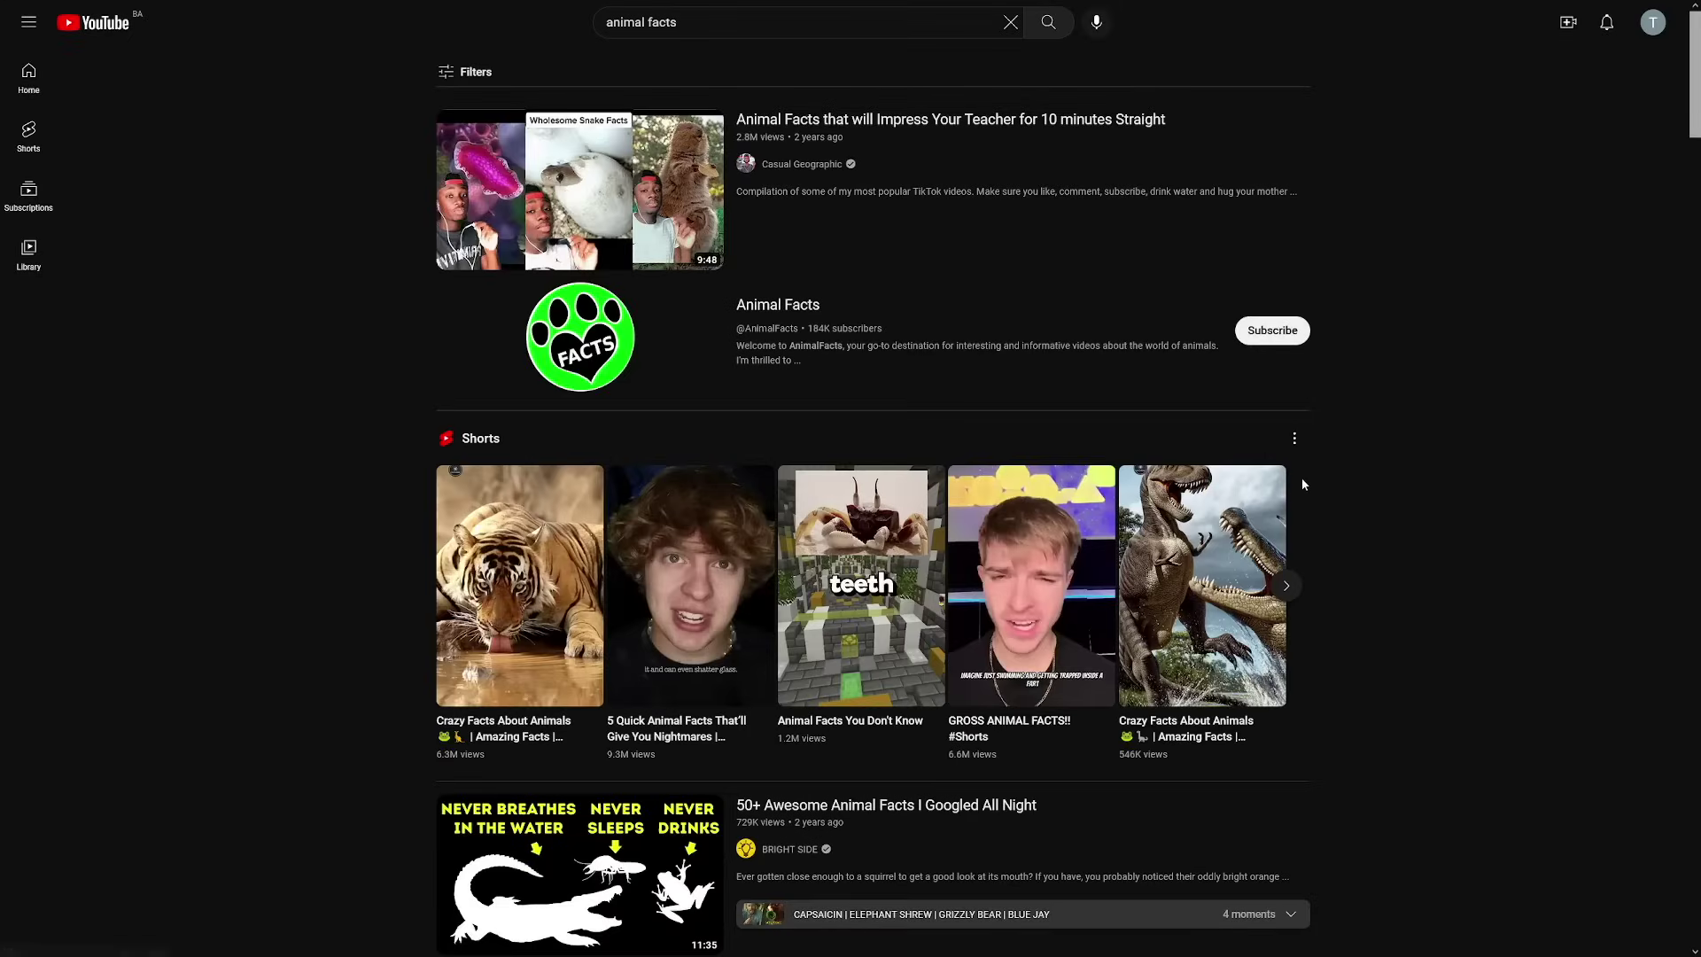
scroll(1302, 484, "down", 2)
scroll(1320, 475, "down", 1)
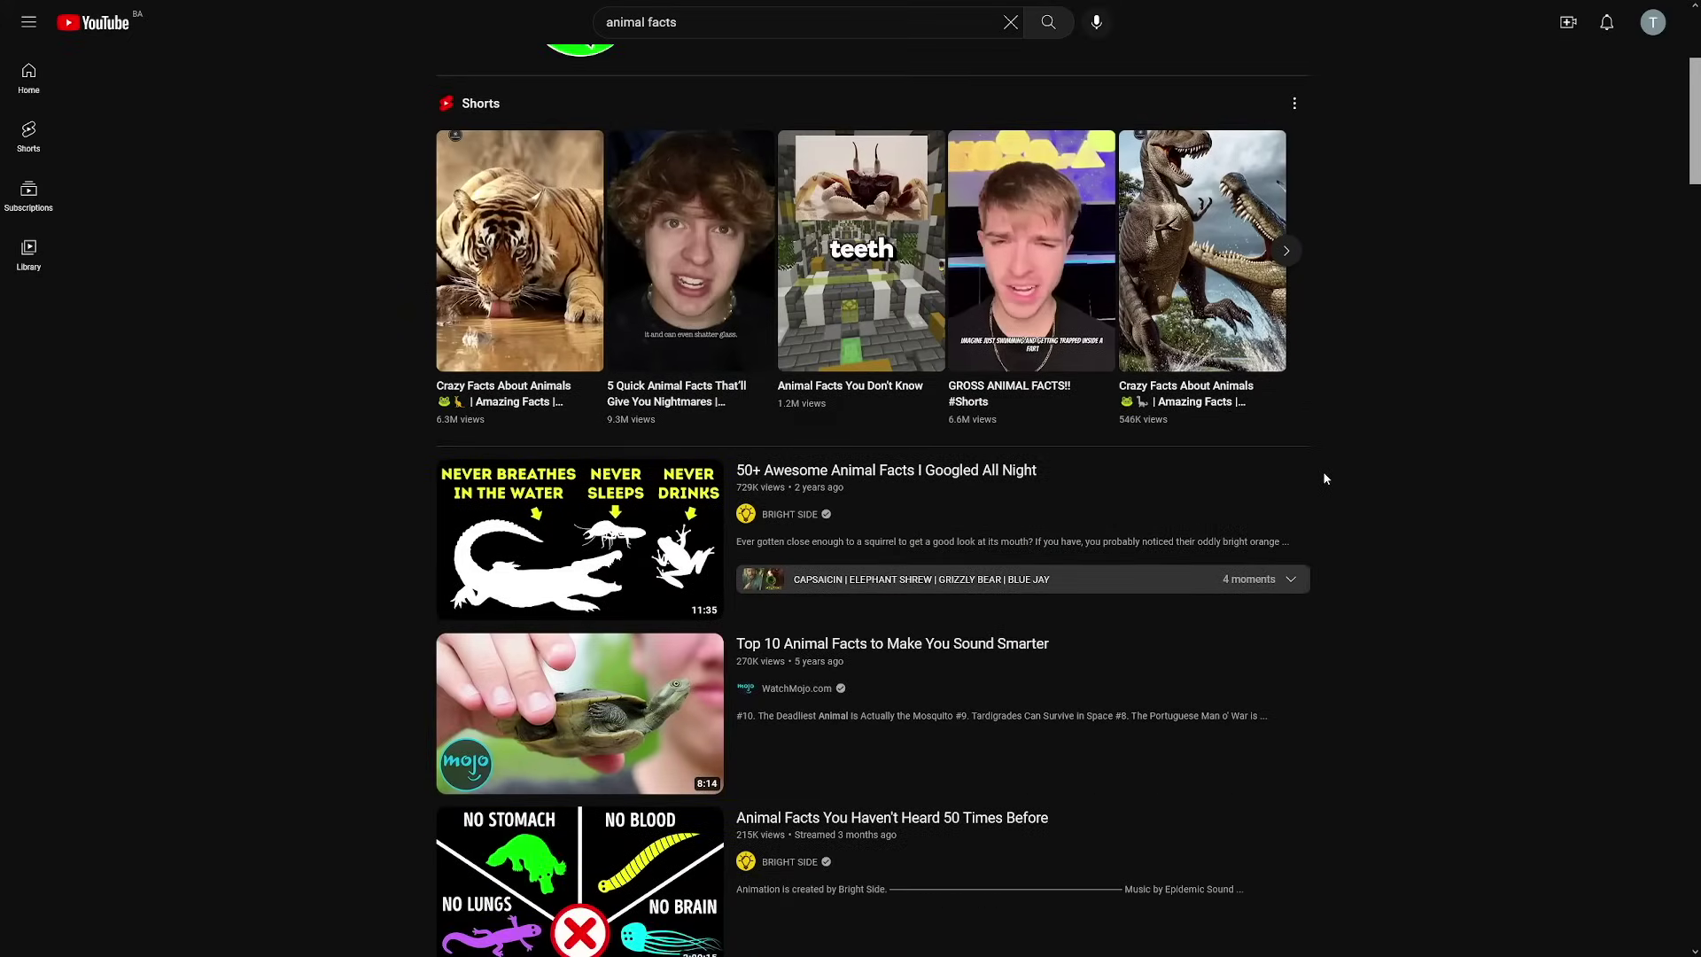
scroll(1326, 479, "down", 1)
scroll(1325, 478, "down", 1)
scroll(1325, 479, "down", 3)
scroll(1326, 478, "down", 2)
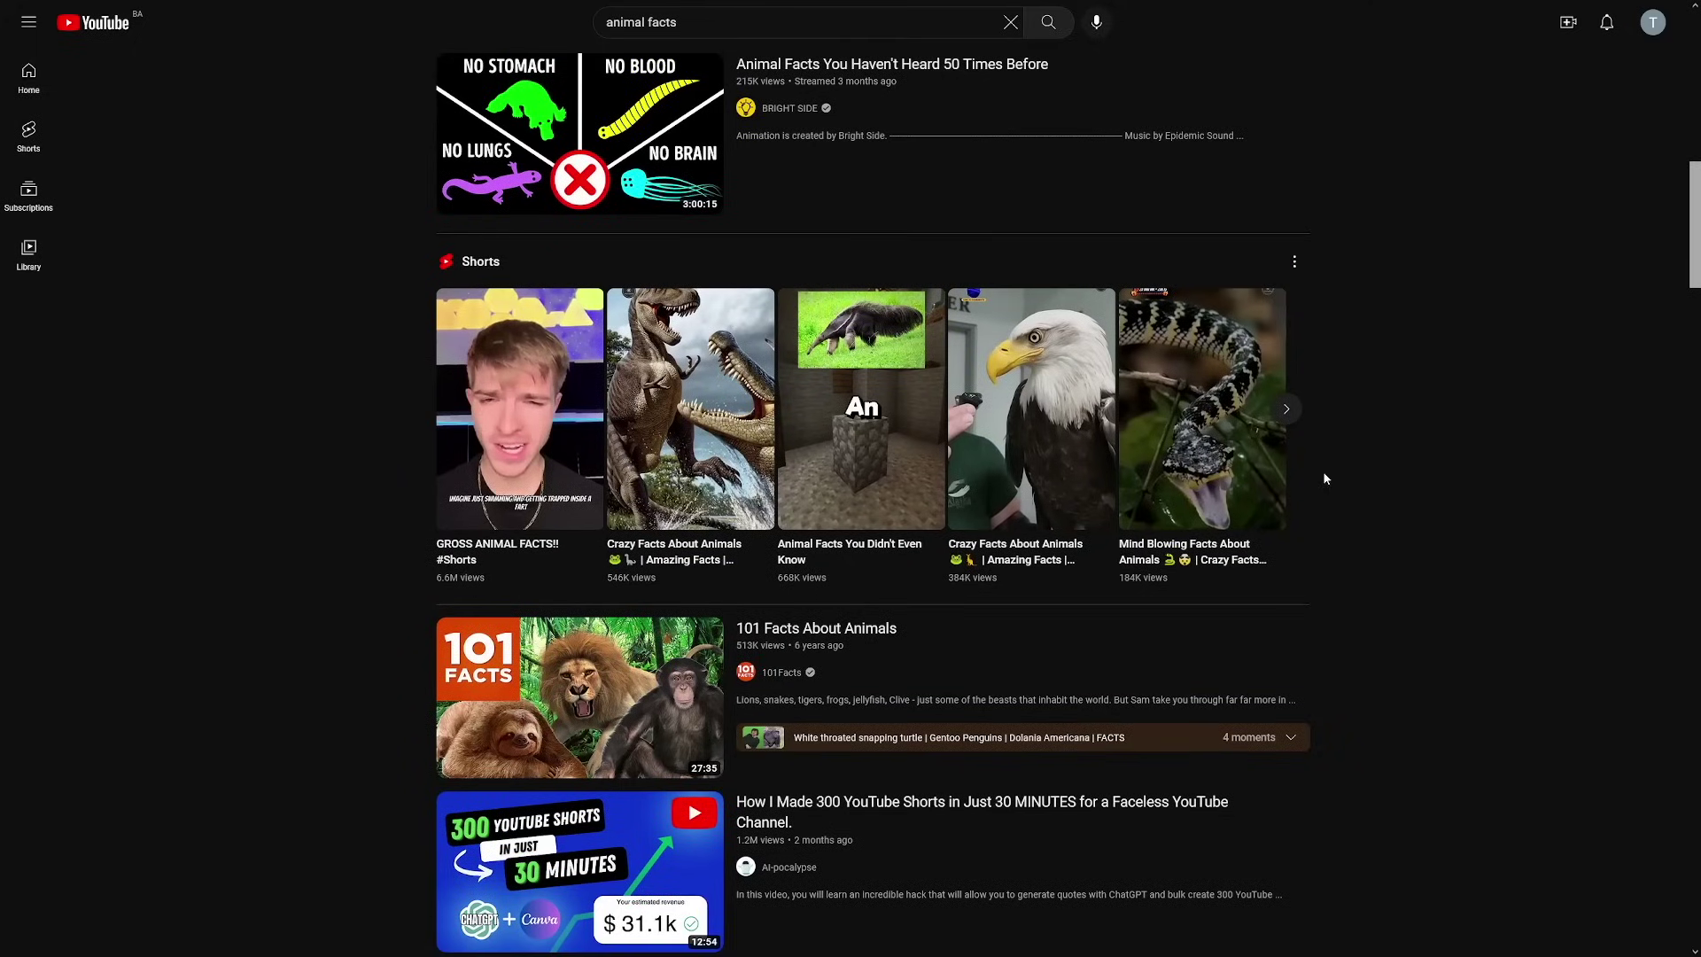
scroll(1325, 477, "down", 2)
scroll(1324, 477, "down", 3)
scroll(1325, 478, "down", 3)
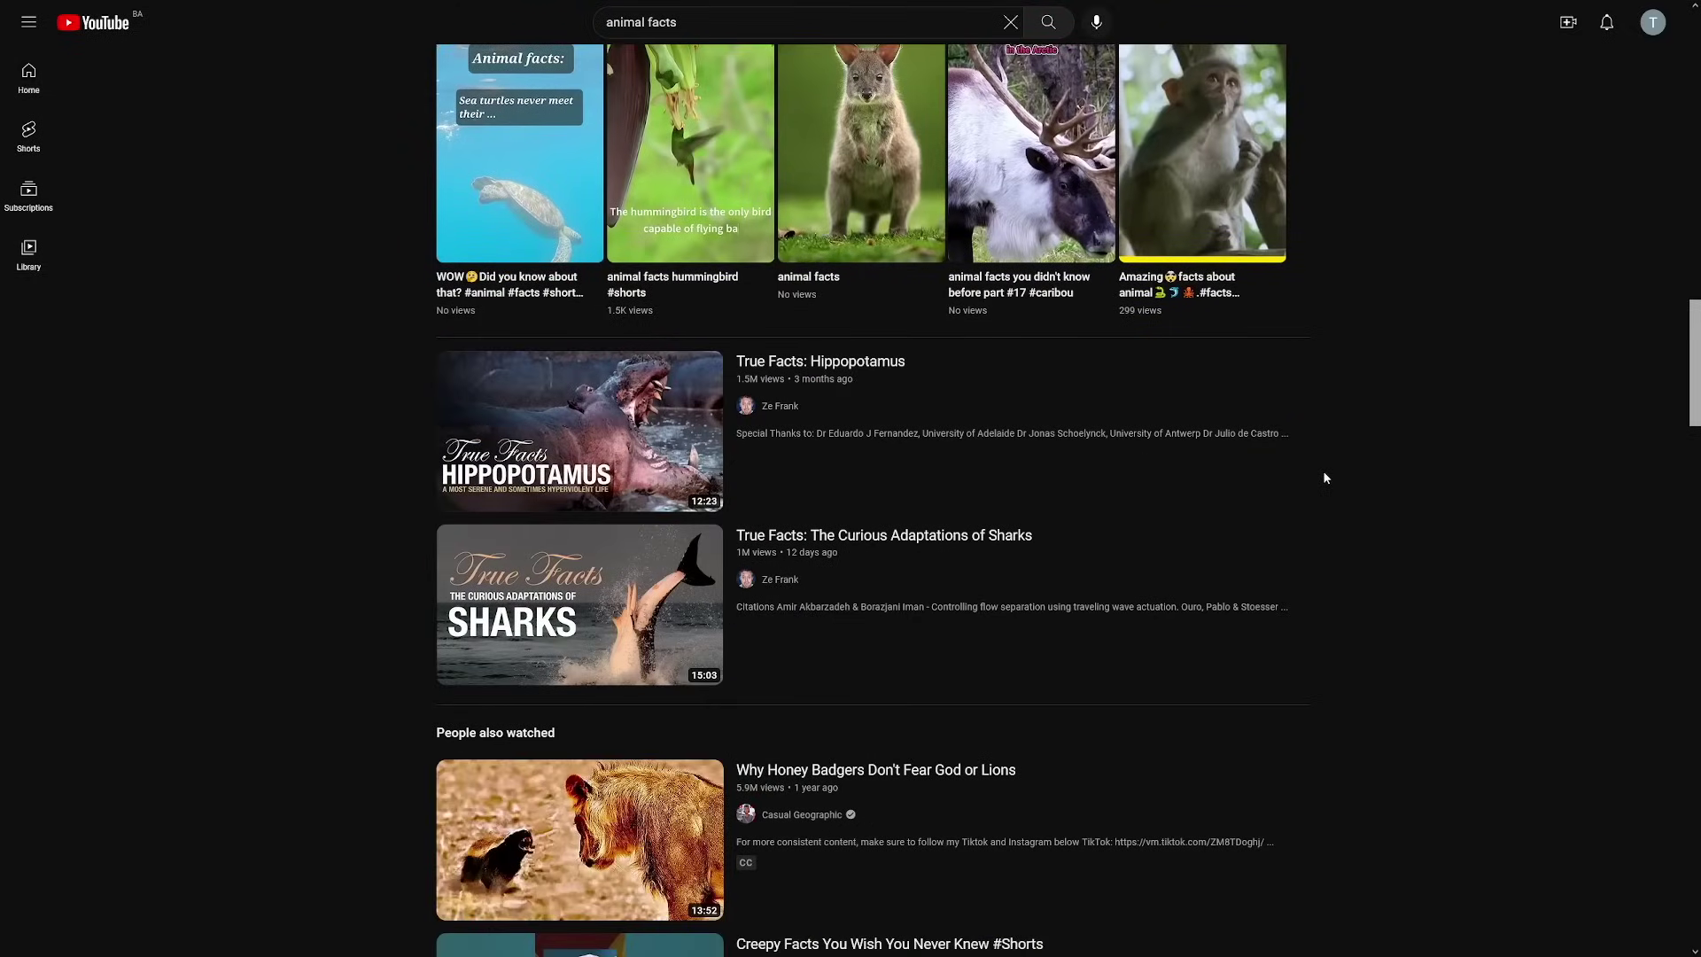
scroll(1357, 517, "down", 1)
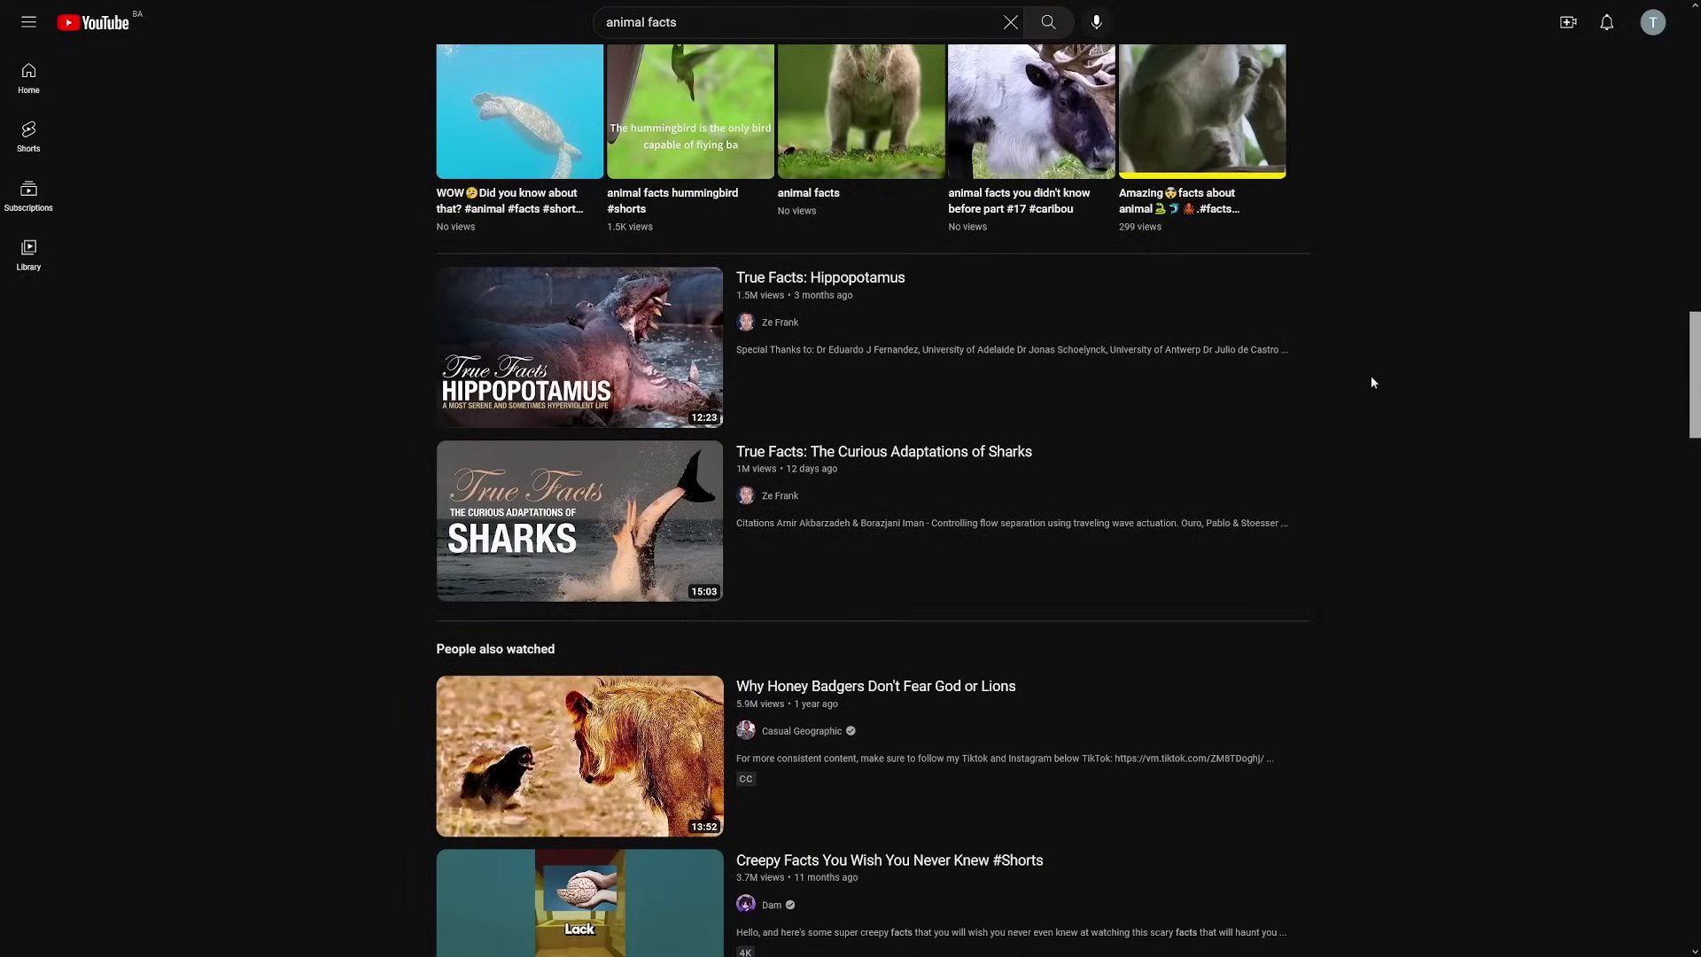